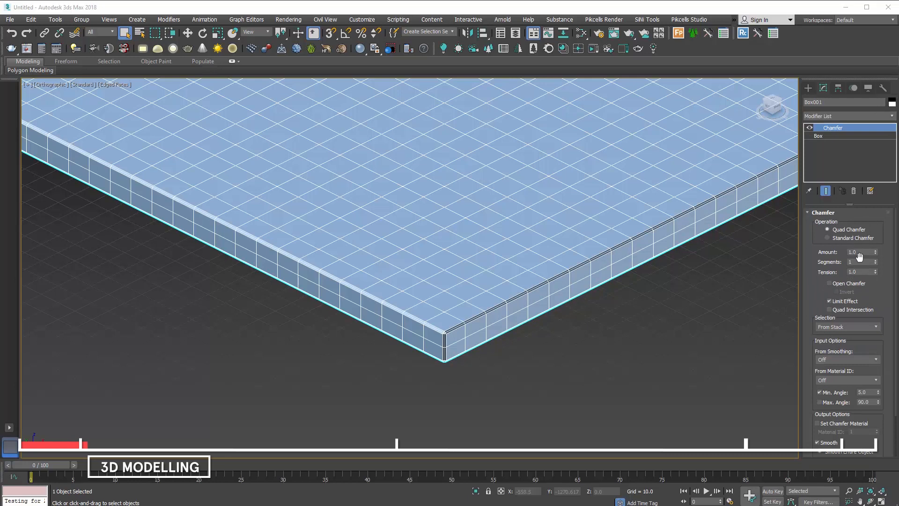
# - Set the box's Chamfer to an amount of 5.5, 6 segments and a tension of 0.5
pyautogui.press('Tab')
pyautogui.write('6')
pyautogui.press('Tab')
pyautogui.write('0.5')
pyautogui.press('Return')
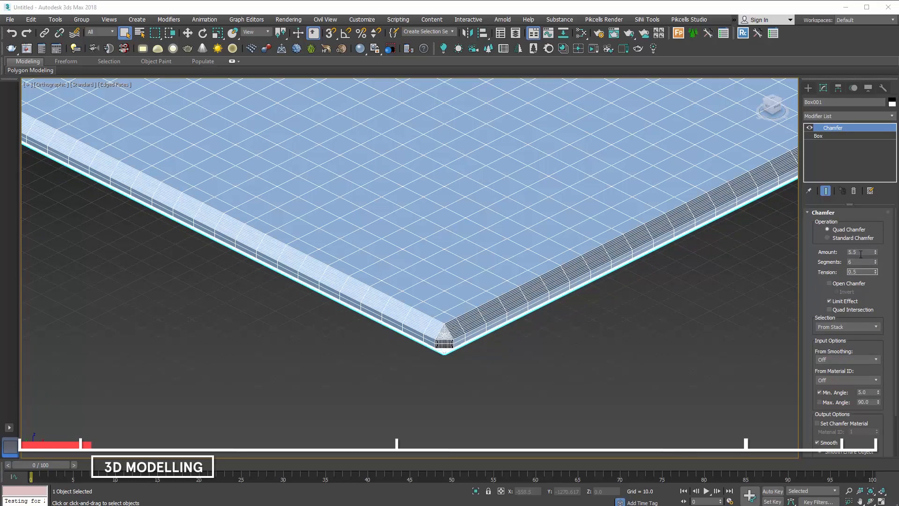
pyautogui.scroll(-2, 847, 435)
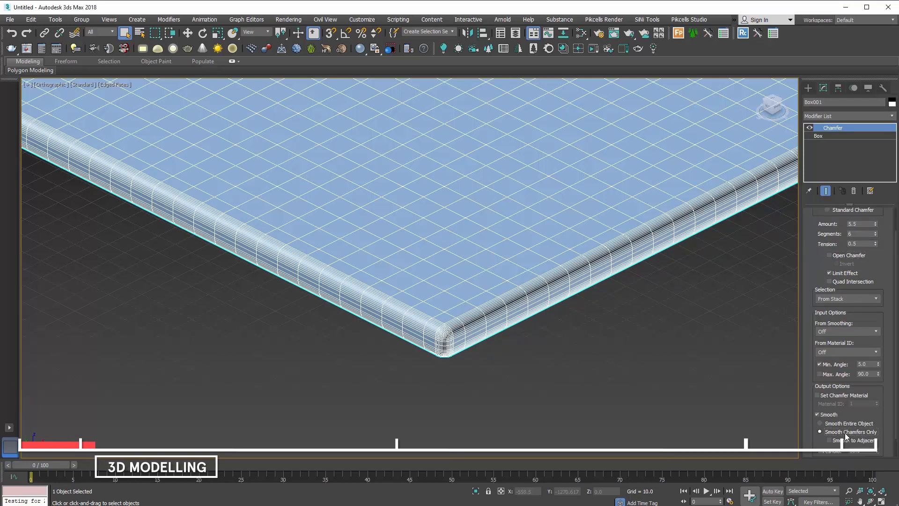
# - Add an Edit Poly modifier and delete the polygons on the lower half of the slab along its full length
pyautogui.click(847, 116)
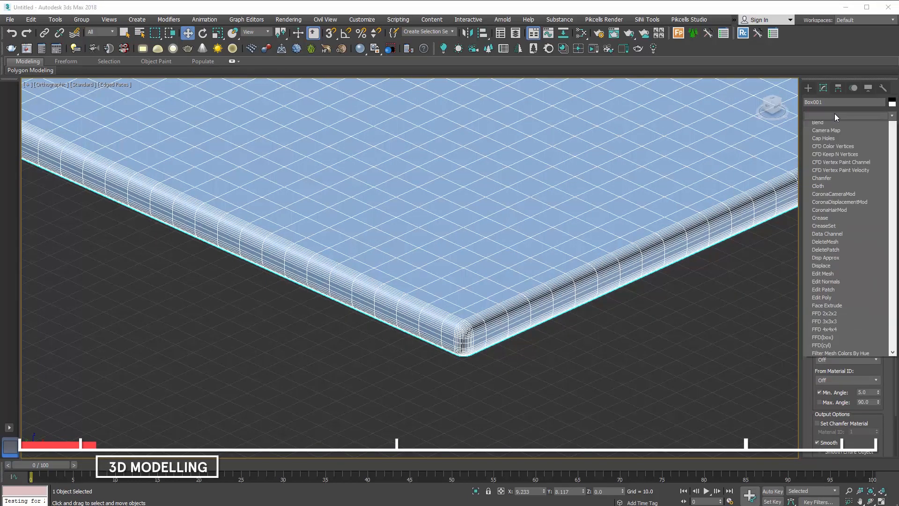
pyautogui.click(838, 234)
pyautogui.click(818, 127)
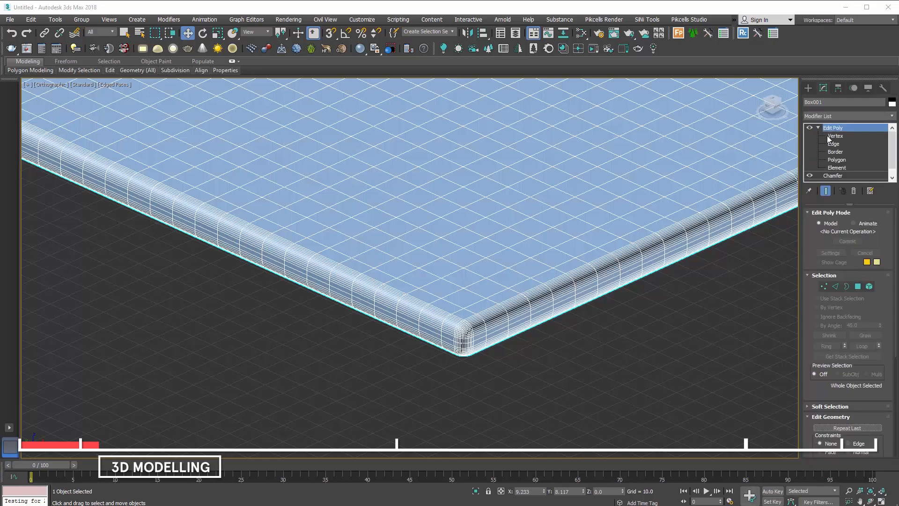
pyautogui.click(836, 160)
pyautogui.press('f')
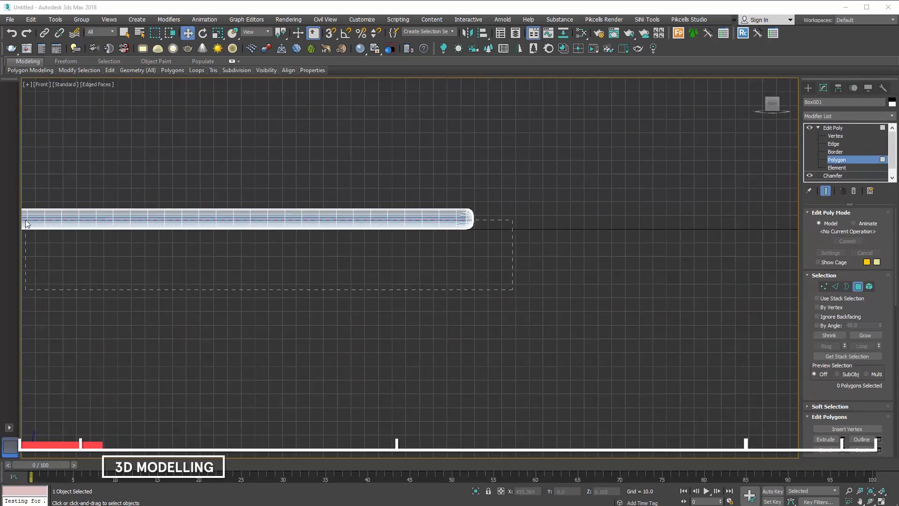
pyautogui.moveTo(512, 289); pyautogui.dragTo(24, 225)
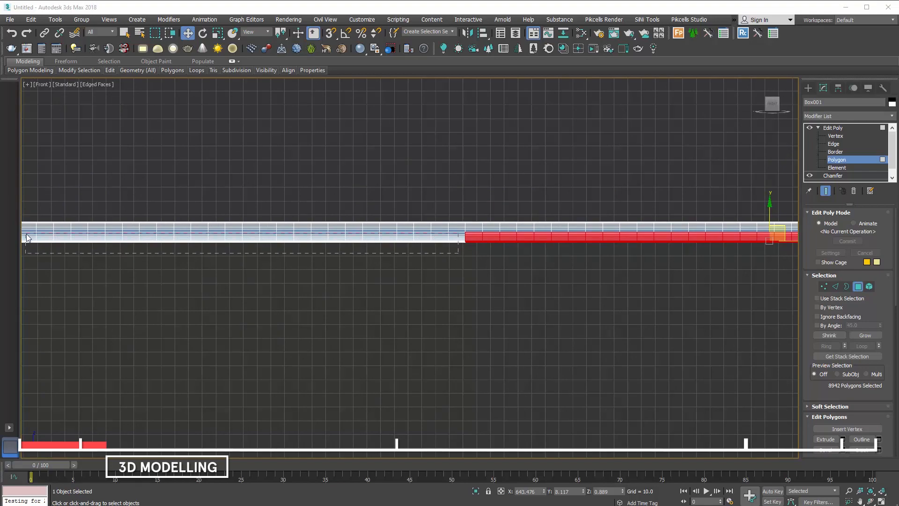
pyautogui.moveTo(25, 236); pyautogui.dragTo(27, 238)
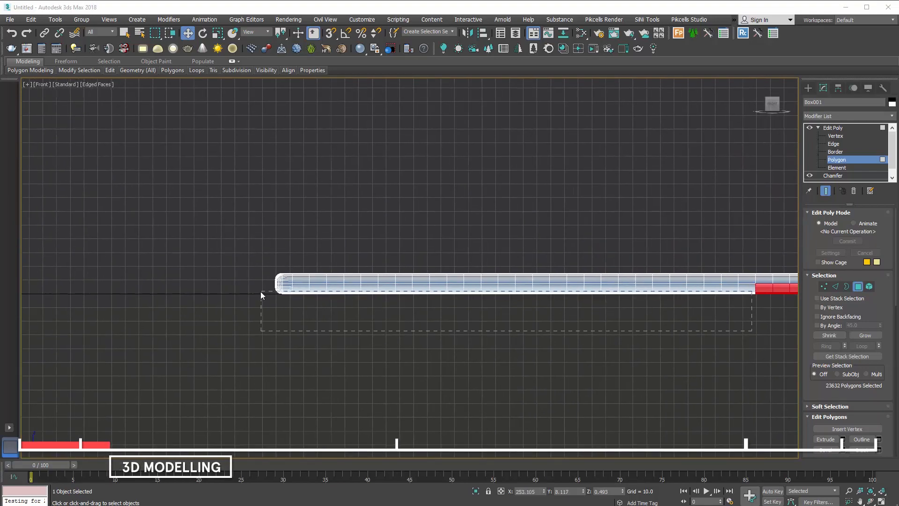
pyautogui.moveTo(261, 294); pyautogui.dragTo(261, 293)
pyautogui.press('Delete')
pyautogui.press('4')
# - Add a Noise modifier above the Edit Poly and set its scale to 25
pyautogui.scroll(-3, 432, 314)
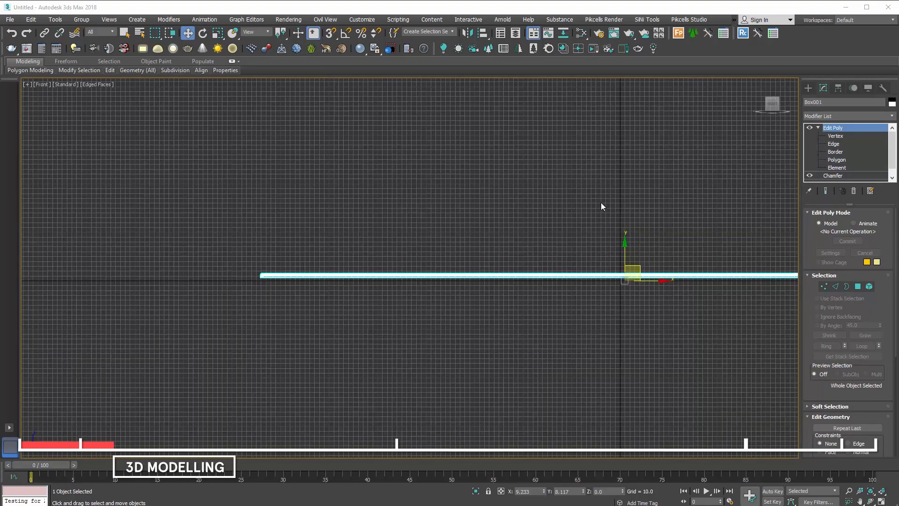
pyautogui.keyDown('alt'); pyautogui.moveTo(600, 202); pyautogui.dragTo(546, 136, button='middle'); pyautogui.keyUp('alt')
pyautogui.scroll(3, 546, 136)
pyautogui.click(842, 116)
pyautogui.scroll(-3, 842, 116)
pyautogui.press('n')
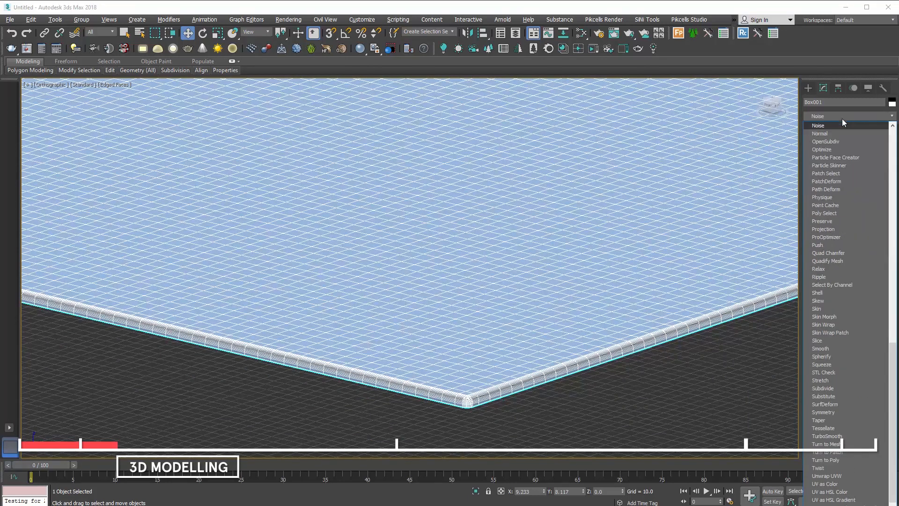
pyautogui.click(839, 124)
pyautogui.doubleClick(857, 240)
pyautogui.write('25')
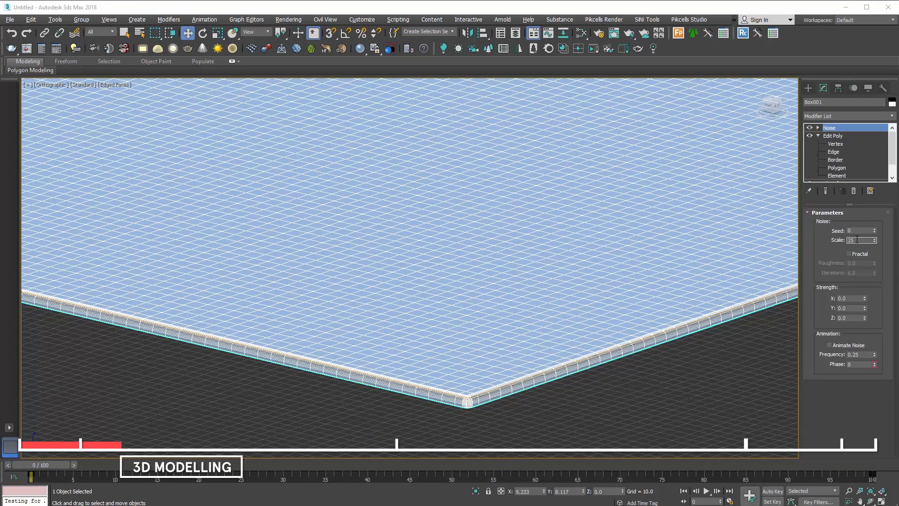
pyautogui.click(856, 297)
# - Add a second Noise modifier named Noise_large_form with seed 67 and a strength of 0.75 on X, Y and Z
pyautogui.click(863, 115)
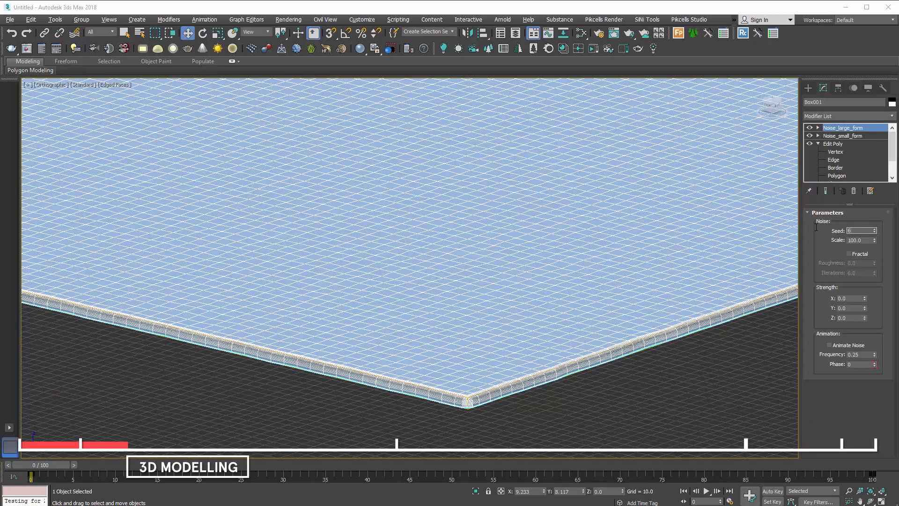
pyautogui.press('Tab')
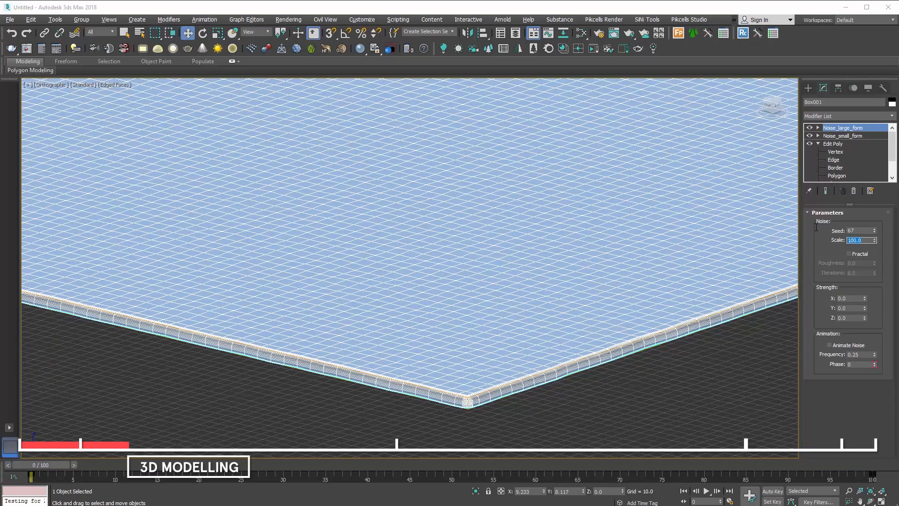
pyautogui.write('5')
pyautogui.press('Tab')
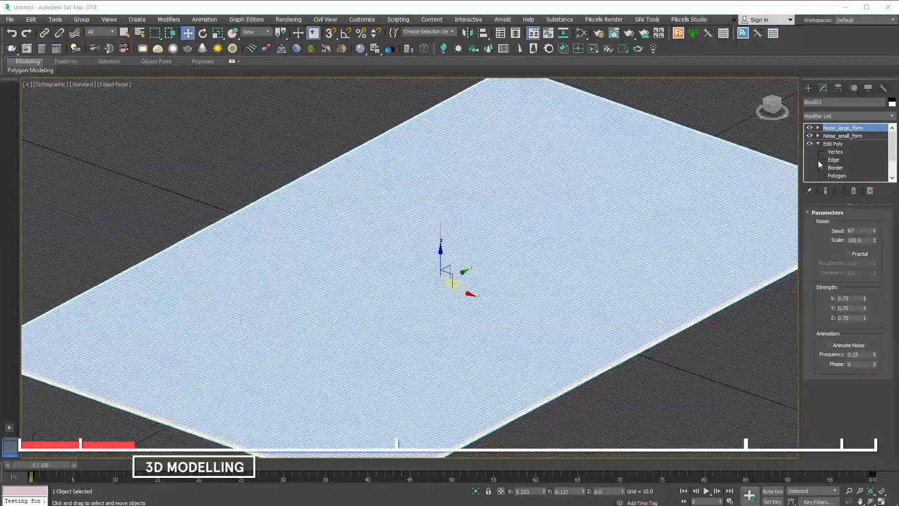
# - Add a Displace modifier with strength 8 and load Cloth_Displace_02.jpg as its bitmap
pyautogui.click(847, 116)
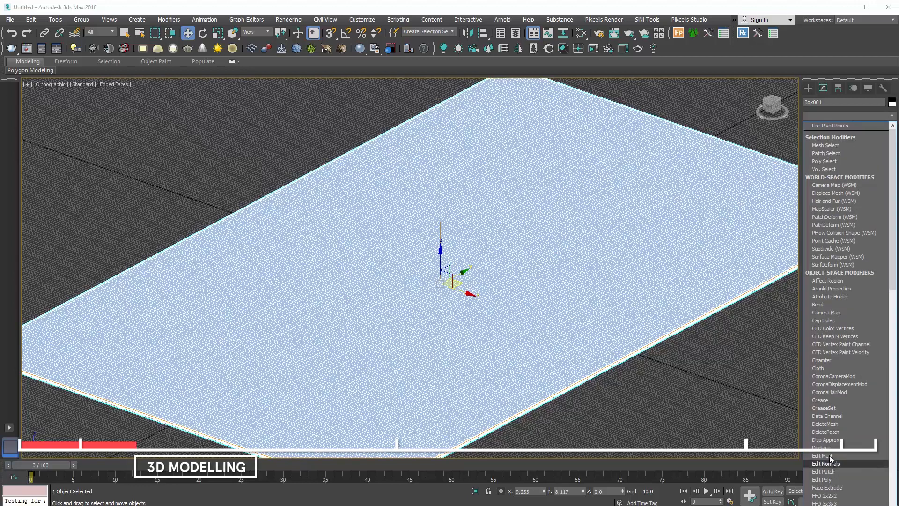
pyautogui.click(832, 353)
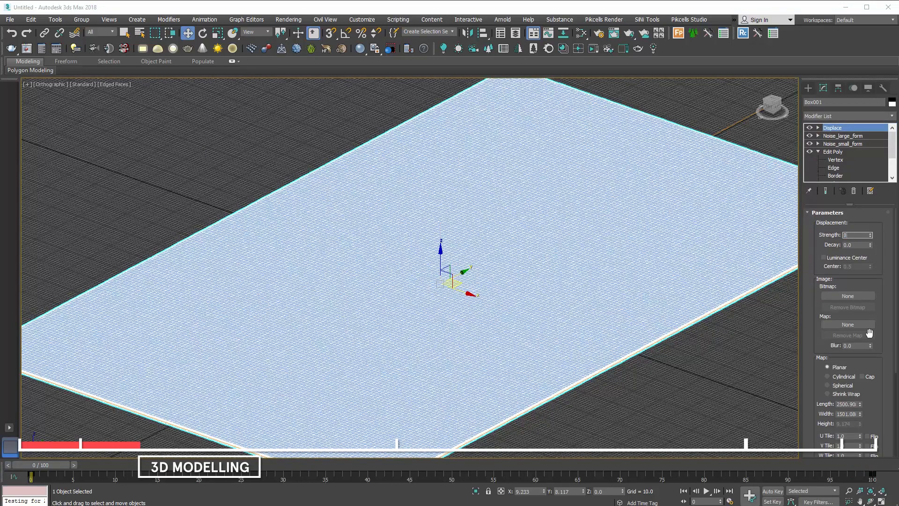
pyautogui.click(866, 299)
pyautogui.click(130, 91)
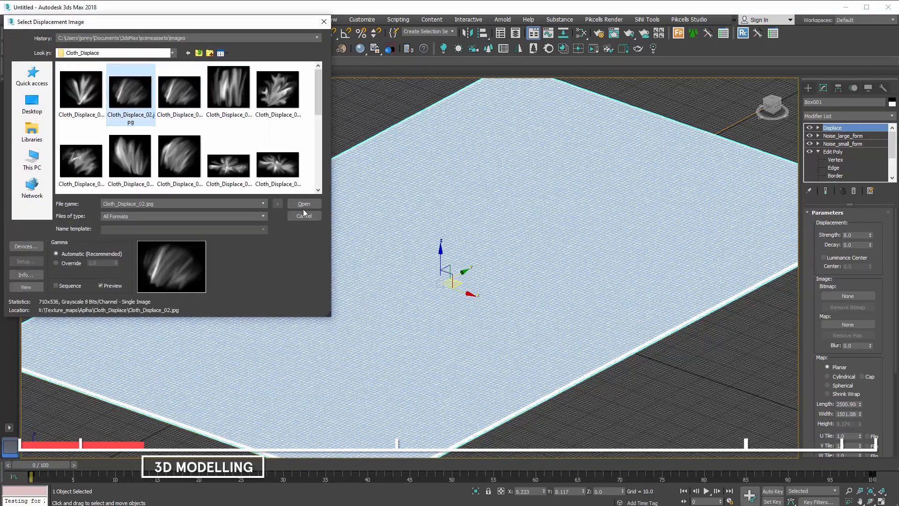
pyautogui.click(304, 203)
# - Rotate the Displace gizmo about Z and move it toward the far end of the slab so the fold crosses its edge
pyautogui.click(818, 127)
pyautogui.click(834, 136)
pyautogui.click(203, 33)
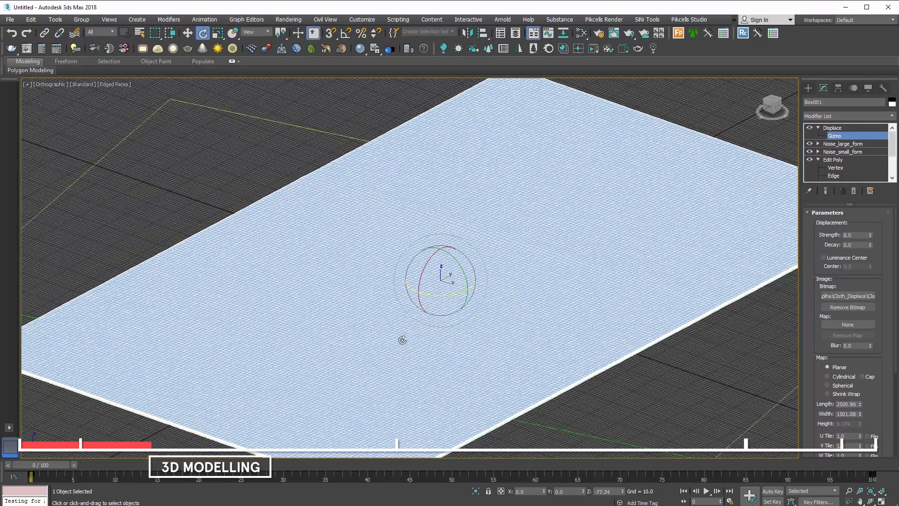
pyautogui.press('w')
pyautogui.moveTo(402, 340); pyautogui.dragTo(652, 275)
pyautogui.moveTo(651, 182); pyautogui.dragTo(615, 248)
pyautogui.moveTo(658, 200); pyautogui.dragTo(533, 210, button='middle')
pyautogui.moveTo(493, 261); pyautogui.dragTo(535, 291)
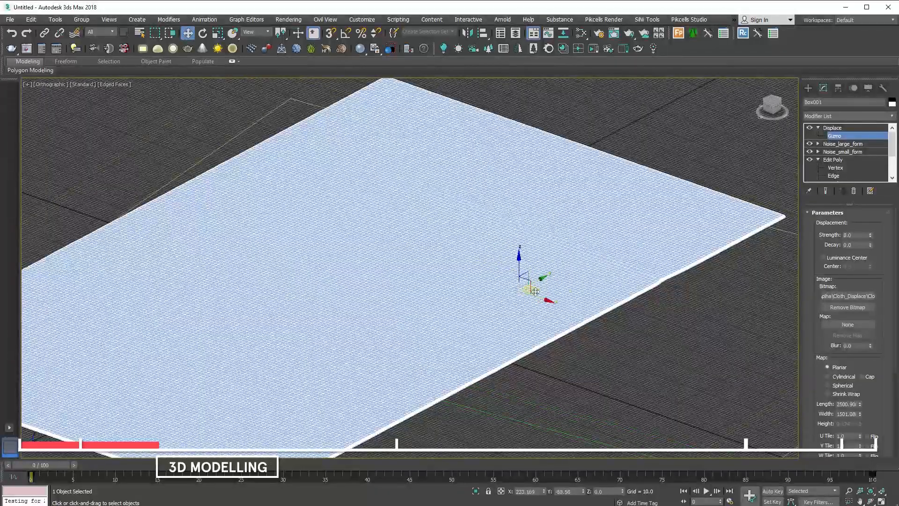
# - Duplicate the Displace modifier on top of the stack and load a different cloth displacement image into the copy
pyautogui.click(833, 127)
pyautogui.rightClick(817, 127)
pyautogui.click(793, 177)
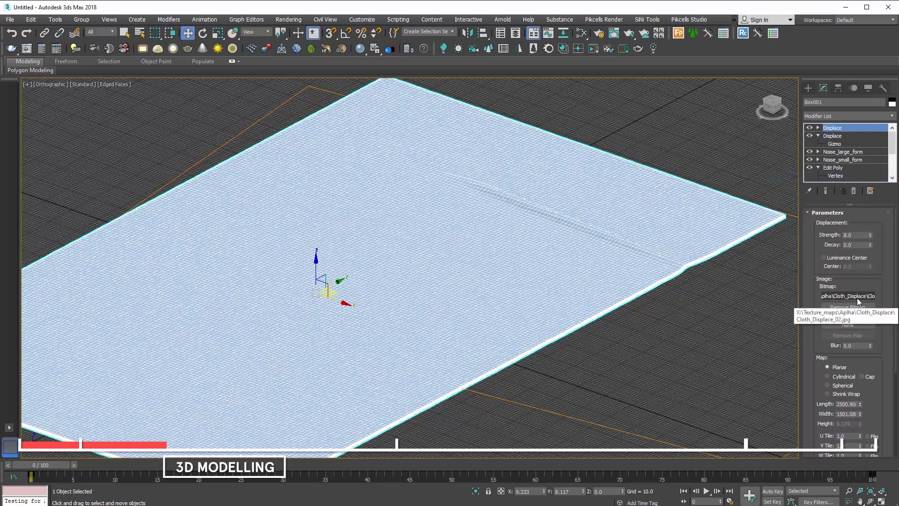
pyautogui.click(859, 295)
pyautogui.doubleClick(231, 91)
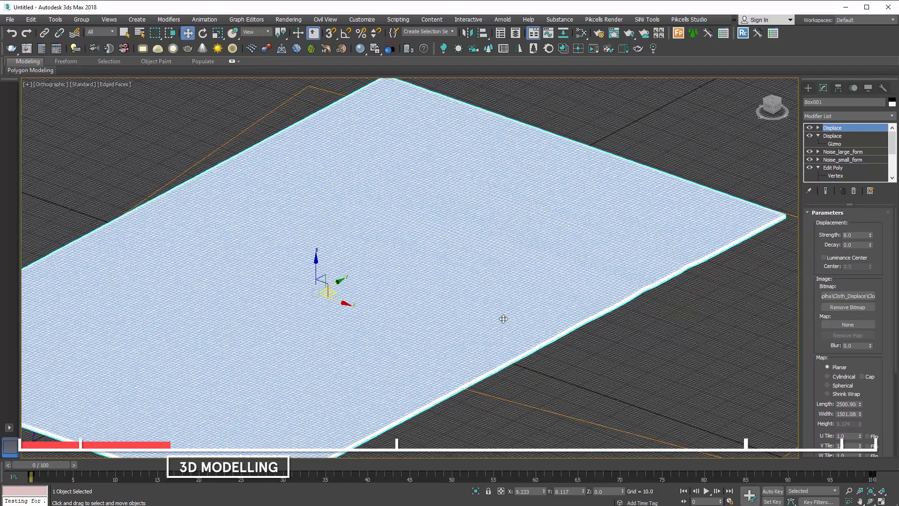
# - Move the second Displace modifier's gizmo to another area of the slab
pyautogui.click(818, 127)
pyautogui.click(834, 135)
pyautogui.moveTo(549, 271); pyautogui.dragTo(324, 318)
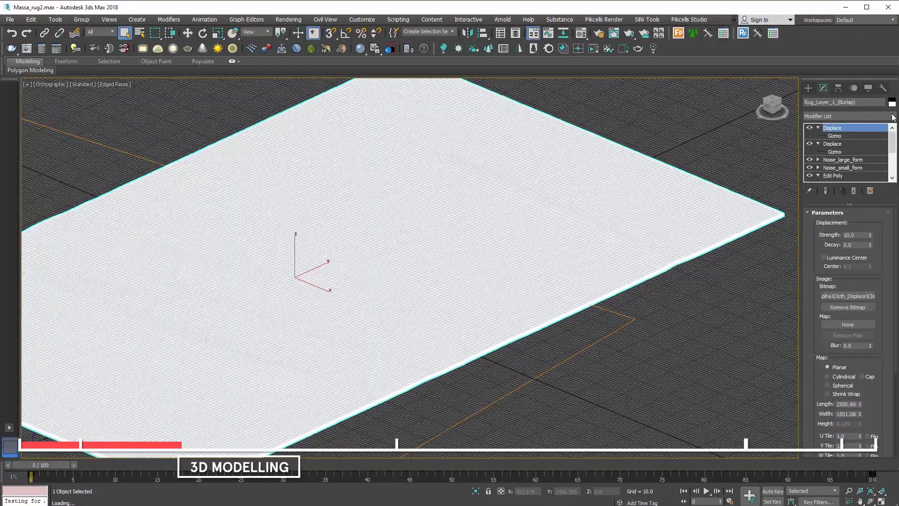
# - Add an Unwrap UVW modifier to Rug_Layer_1_(Burlap) and open its UV editor
pyautogui.click(847, 115)
pyautogui.scroll(-10, 847, 281)
pyautogui.click(837, 401)
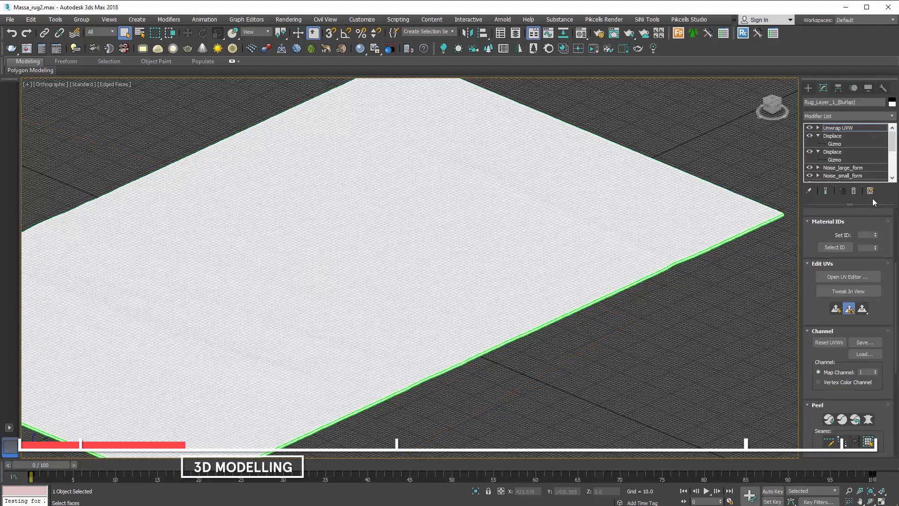
pyautogui.click(848, 277)
# - Select the edge loop around the rug's open bottom border and mark it as a peel seam
pyautogui.moveTo(421, 351); pyautogui.dragTo(664, 196, button='middle')
pyautogui.scroll(10, 682, 228)
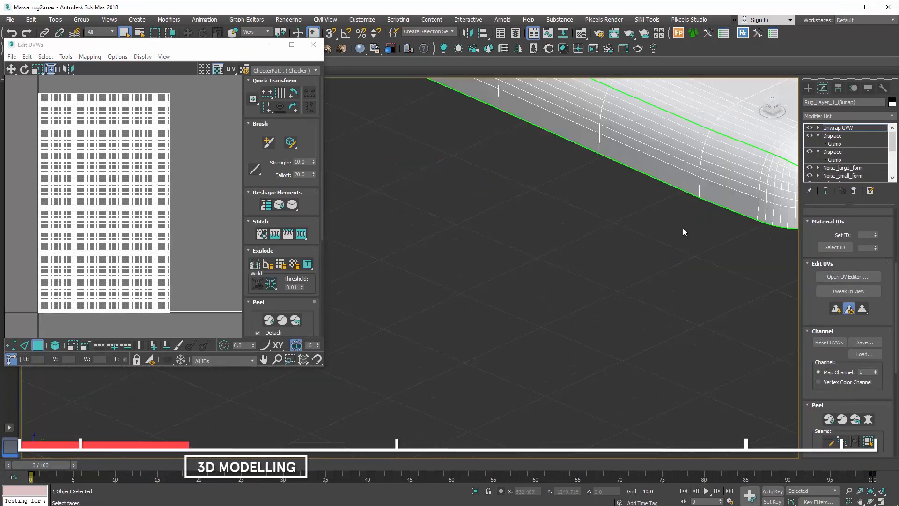
pyautogui.moveTo(682, 229); pyautogui.dragTo(444, 319, button='middle')
pyautogui.click(818, 127)
pyautogui.click(833, 144)
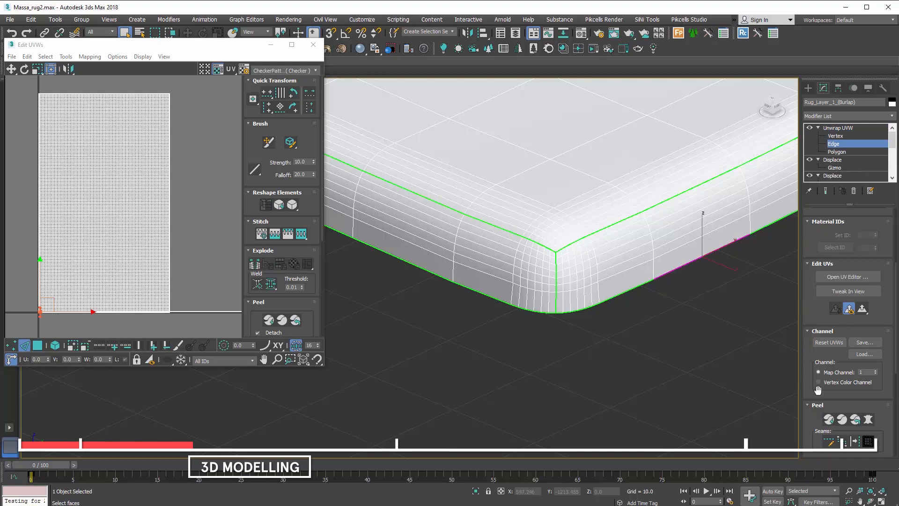
pyautogui.moveTo(876, 315); pyautogui.dragTo(876, 502)
pyautogui.click(863, 254)
pyautogui.moveTo(847, 455); pyautogui.dragTo(849, 293)
pyautogui.scroll(-4, 538, 384)
# - Select all the rug's polygons by expanding one face to the seams, and run a Pelt Map showing local distortions
pyautogui.press('3')
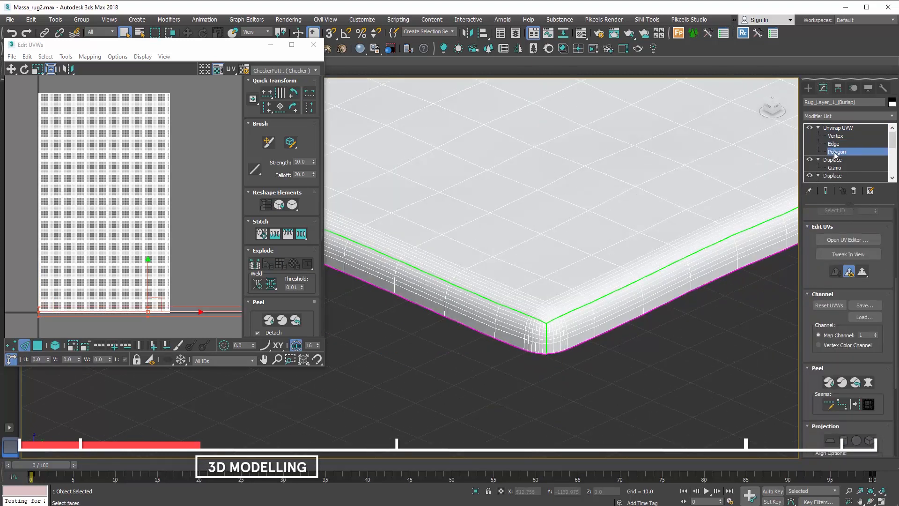
pyautogui.click(585, 185)
pyautogui.click(868, 405)
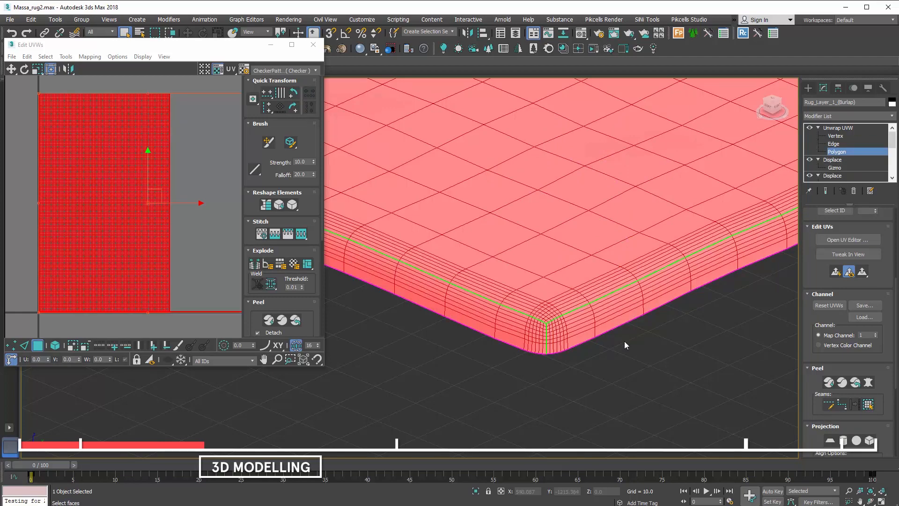
pyautogui.click(868, 382)
pyautogui.click(448, 202)
pyautogui.click(426, 179)
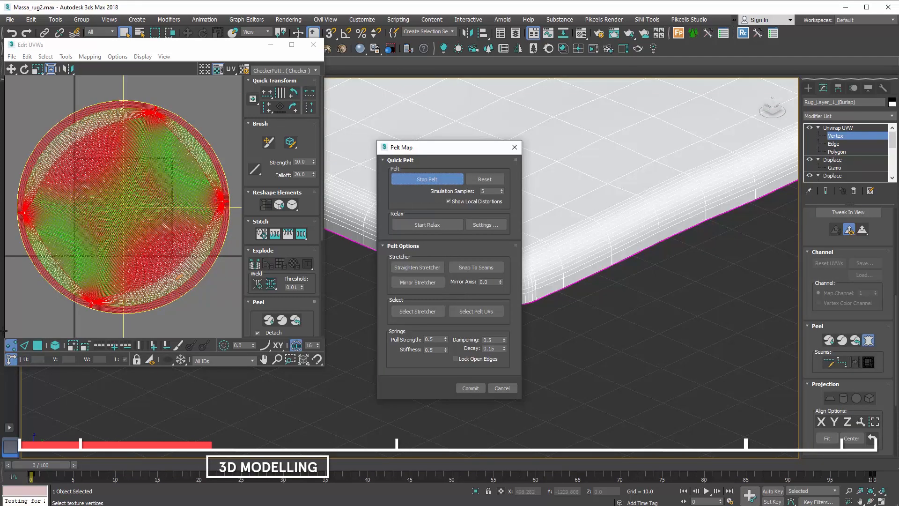
# - Display the texture checker and relax the pelted UVs by polygon angles with 100000 iterations and an amount of 1
pyautogui.click(284, 71)
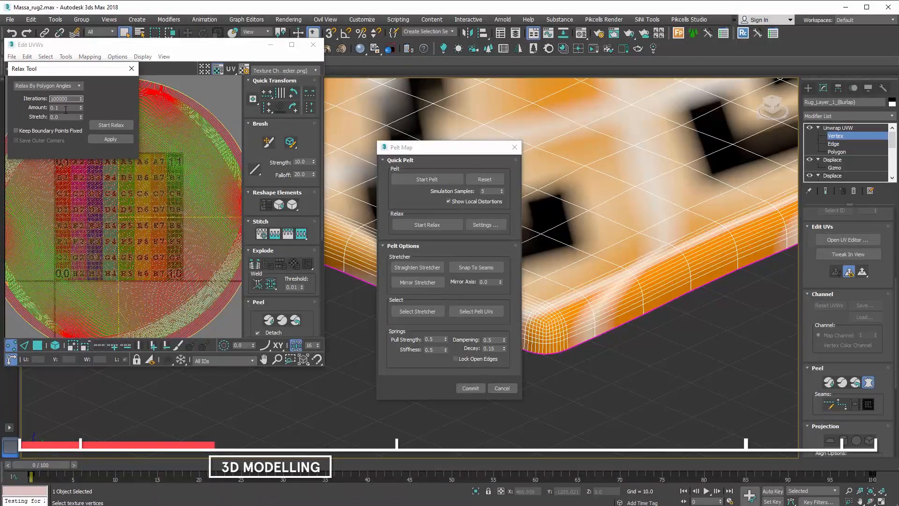
pyautogui.doubleClick(66, 108)
pyautogui.write('1')
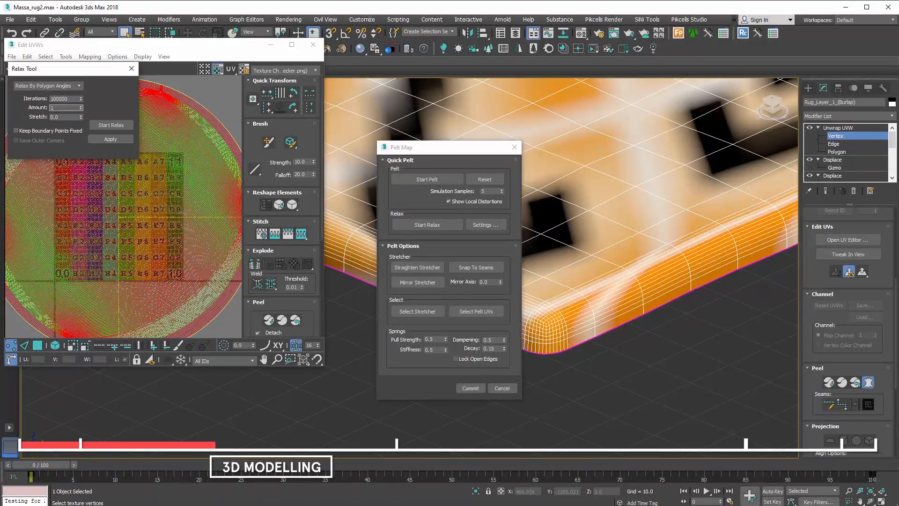
pyautogui.click(111, 125)
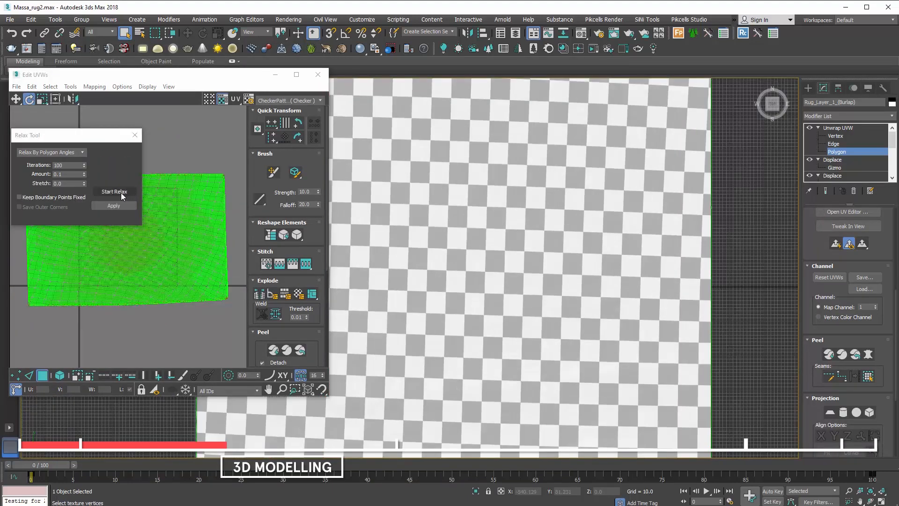
pyautogui.click(114, 191)
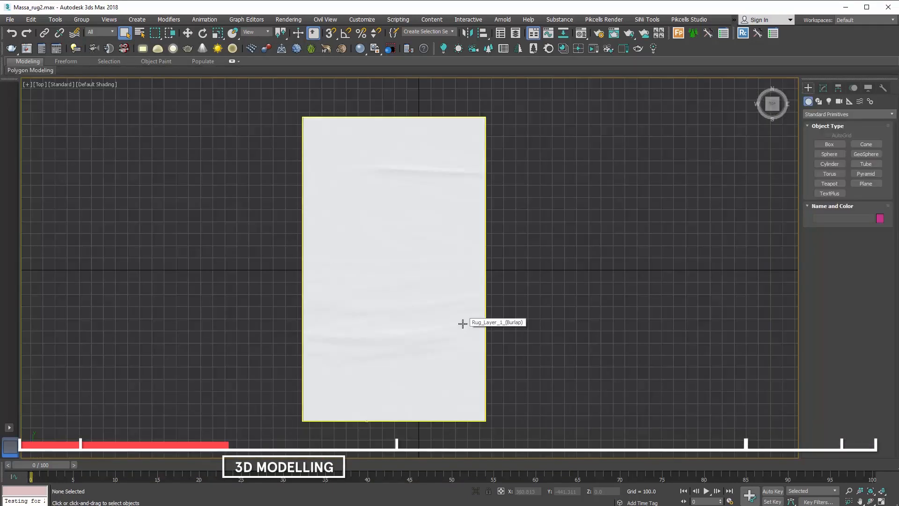
# - Set the reflection level to 1 and the glossiness to 0.55 on the 19 - Default CoronaMtl material
pyautogui.press('m')
pyautogui.doubleClick(606, 273)
pyautogui.write('1')
pyautogui.press('Tab')
pyautogui.write('0.55')
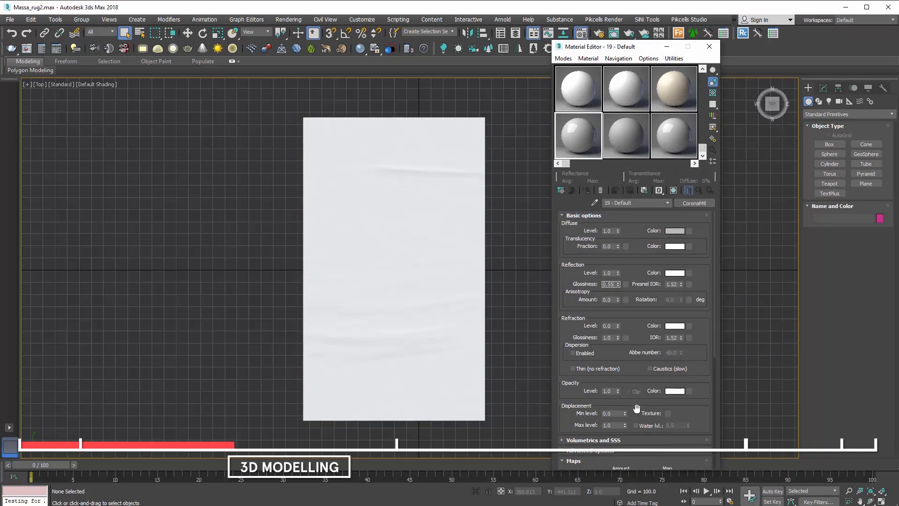
# - Give the rug's material a diffuse Corona Bitmap of Burlap_Texture_Tiled_01_D.jpg with U and V tiling of 6
pyautogui.click(667, 413)
pyautogui.doubleClick(406, 191)
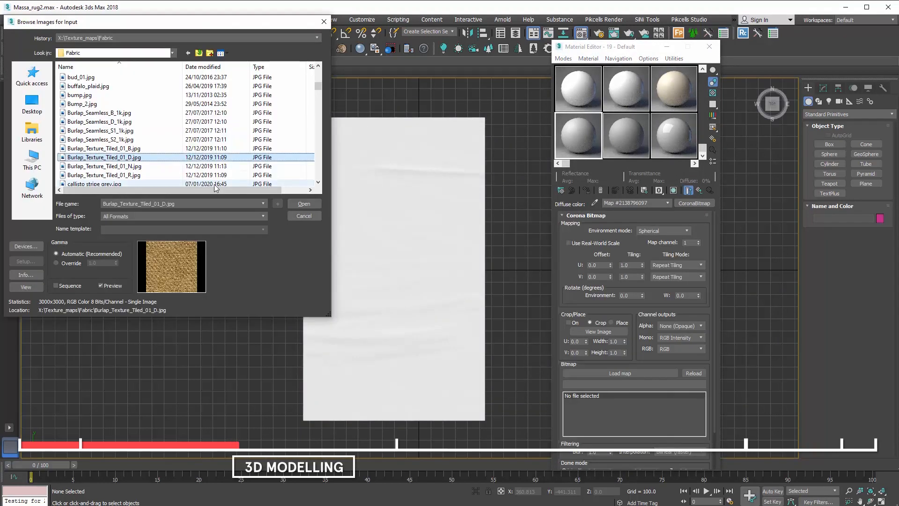
pyautogui.click(297, 204)
pyautogui.moveTo(631, 265); pyautogui.dragTo(610, 265)
pyautogui.write('6')
pyautogui.press('Return')
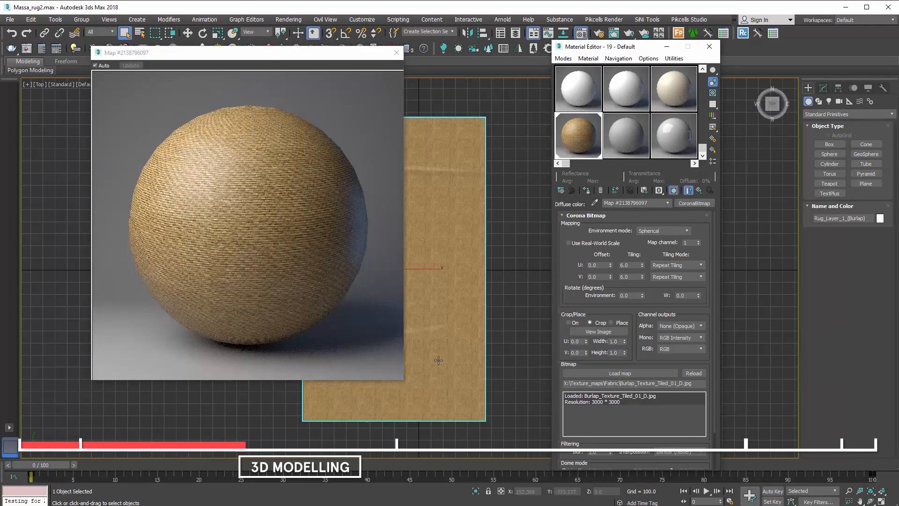
pyautogui.keyDown('alt'); pyautogui.moveTo(439, 360); pyautogui.dragTo(521, 303, button='middle'); pyautogui.keyUp('alt')
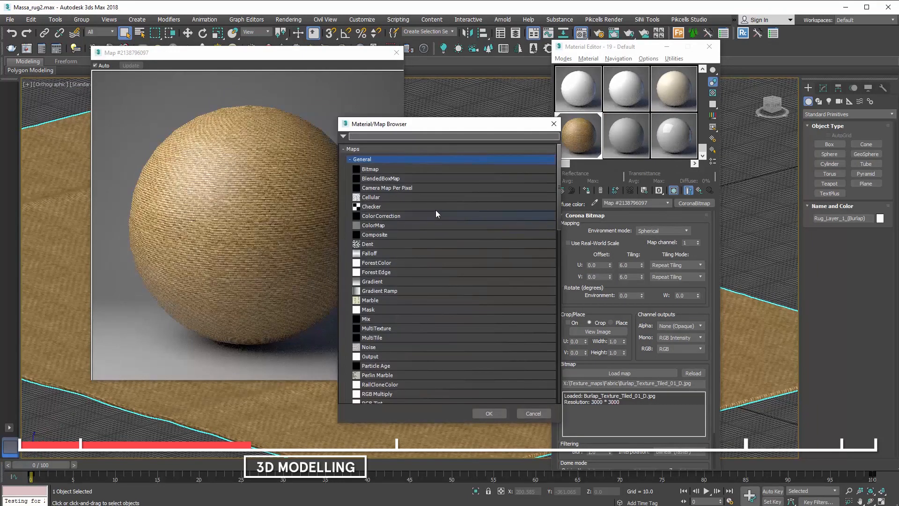
# - Wrap the diffuse burlap bitmap in a Color Correction map that mutes its colour, and show it in the viewport
pyautogui.doubleClick(383, 215)
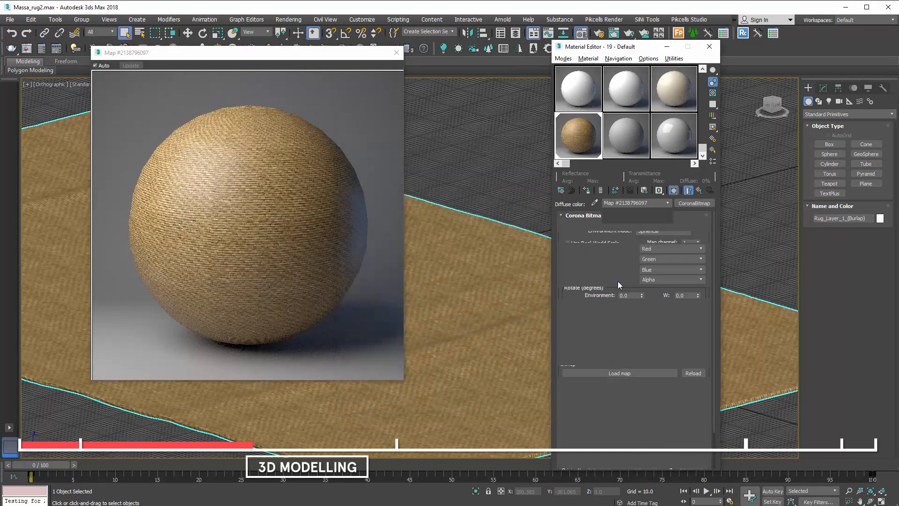
pyautogui.click(693, 336)
pyautogui.click(662, 295)
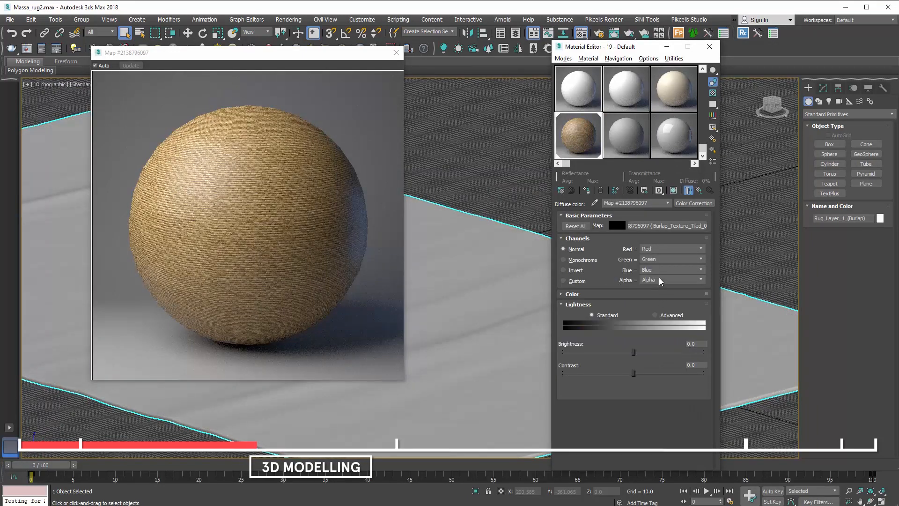
pyautogui.click(674, 191)
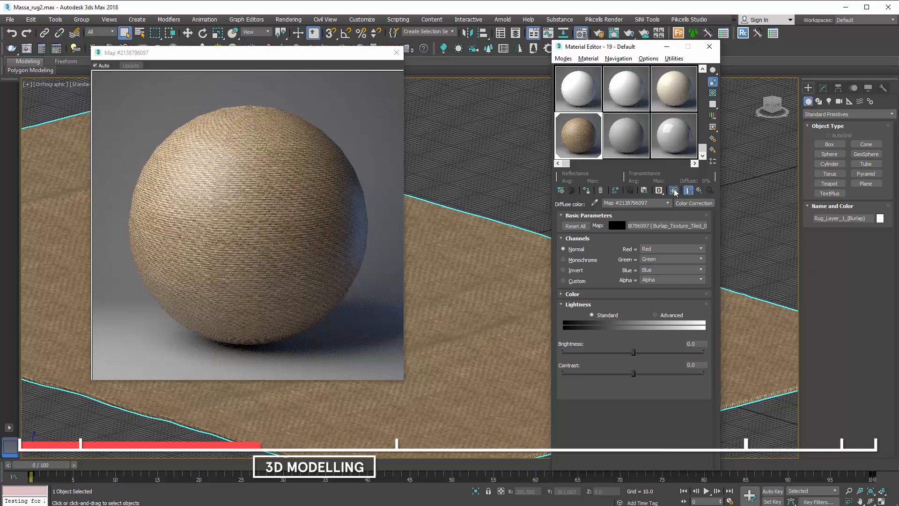
pyautogui.click(667, 202)
pyautogui.click(635, 210)
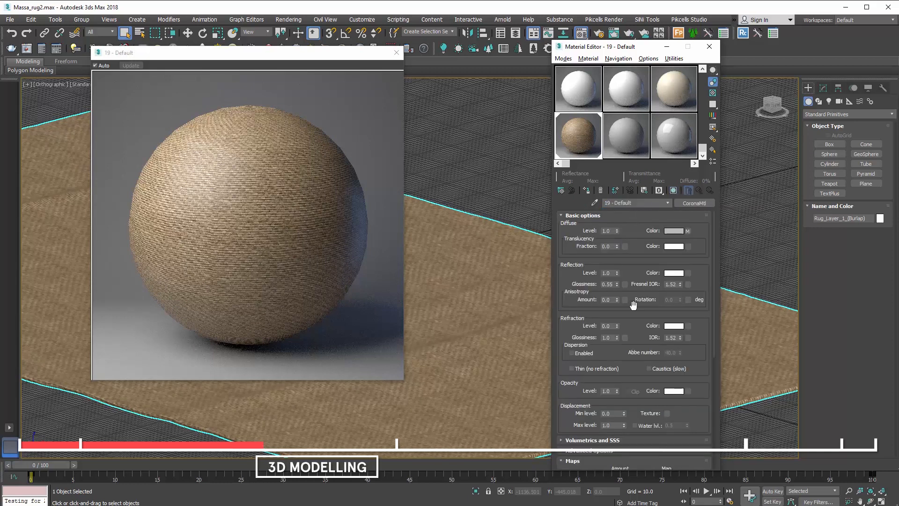
# - Assign a Corona Bitmap of Burlap_Texture_Tiled_01_R.jpg to the material's reflection map
pyautogui.scroll(-3, 656, 384)
pyautogui.click(660, 387)
pyautogui.click(349, 159)
pyautogui.click(372, 191)
pyautogui.click(485, 416)
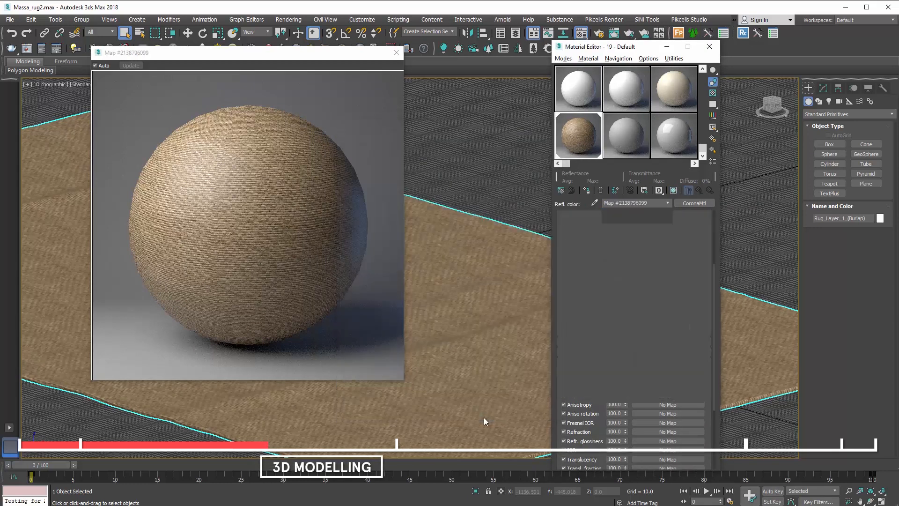
pyautogui.click(183, 204)
pyautogui.press('BackSpace')
pyautogui.press('BackSpace')
pyautogui.press('BackSpace')
pyautogui.press('BackSpace')
pyautogui.press('BackSpace')
pyautogui.click(170, 238)
pyautogui.click(294, 200)
# - Set the reflection bitmap's U and V tiling to 6
pyautogui.write('6')
pyautogui.press('Tab')
pyautogui.write('6')
pyautogui.press('Return')
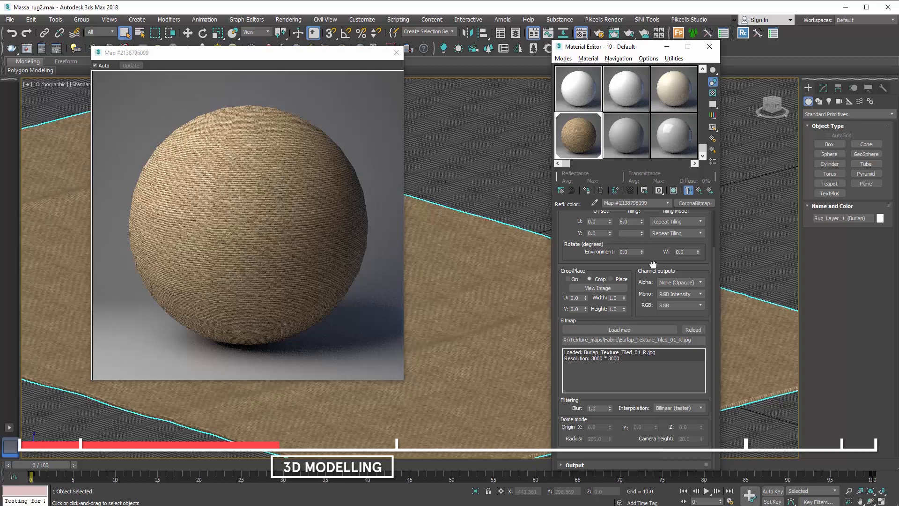
pyautogui.scroll(2, 652, 305)
# - Set the reflection map amount to 25 and darken the material's reflection colour to grey
pyautogui.click(688, 190)
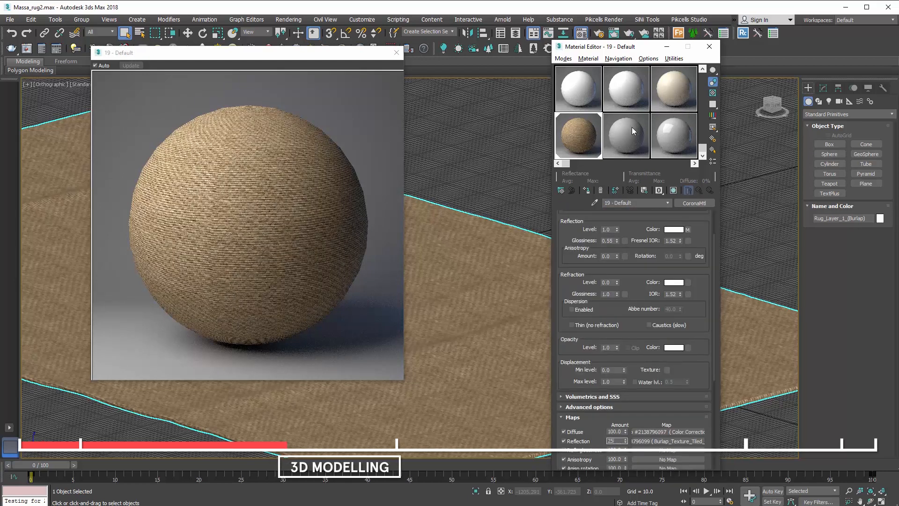
pyautogui.click(674, 230)
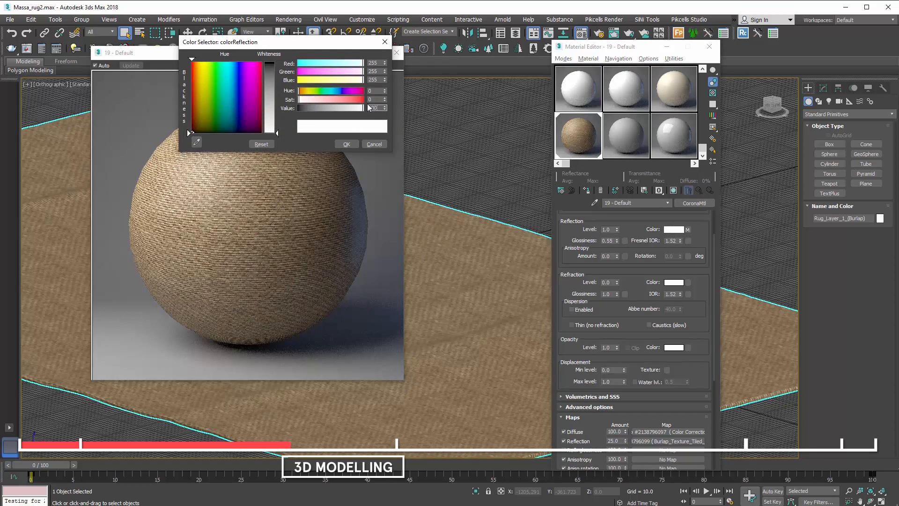
pyautogui.click(346, 144)
# - Copy the reflection map into the material's reflection glossiness map slot
pyautogui.scroll(-2, 650, 376)
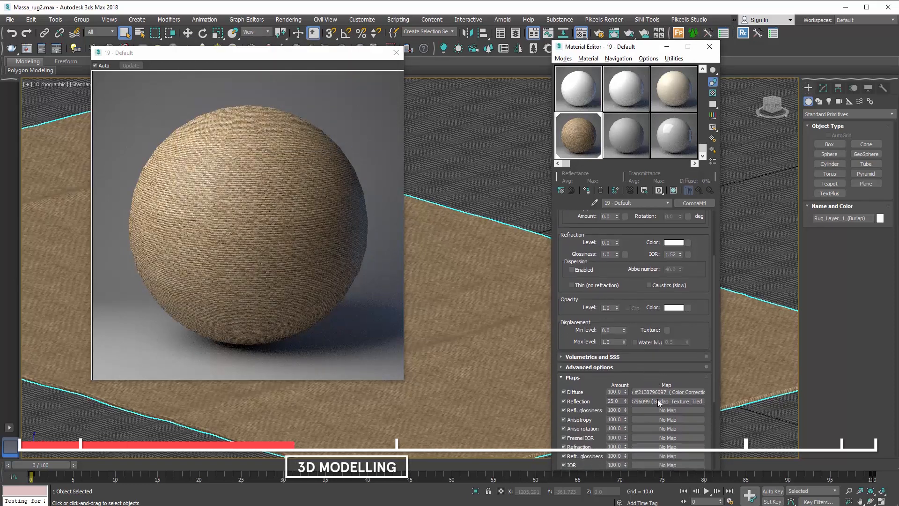
pyautogui.rightClick(663, 402)
pyautogui.click(676, 416)
pyautogui.rightClick(663, 411)
pyautogui.click(676, 415)
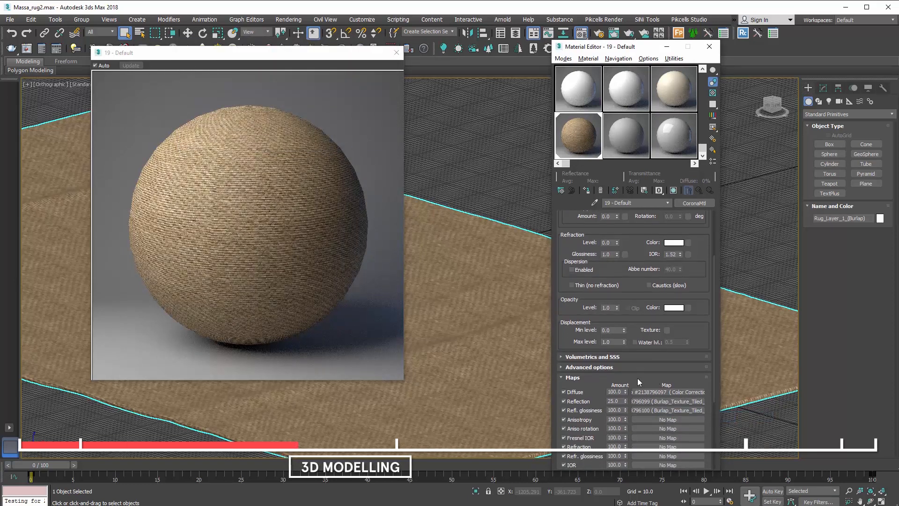
# - Replace the glossiness map's image with Burlap_Texture_Tiled_01_B.jpg and return to the parent material
pyautogui.click(667, 410)
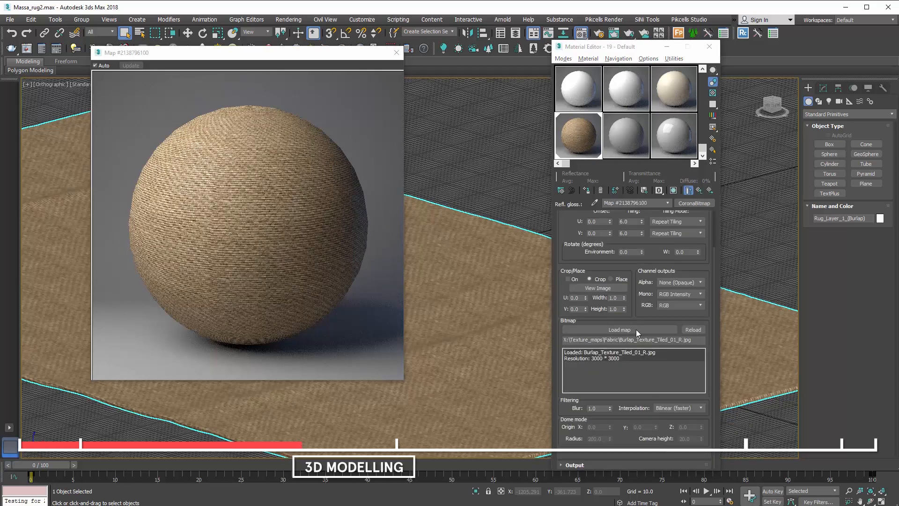
pyautogui.click(630, 329)
pyautogui.write('B')
pyautogui.click(304, 203)
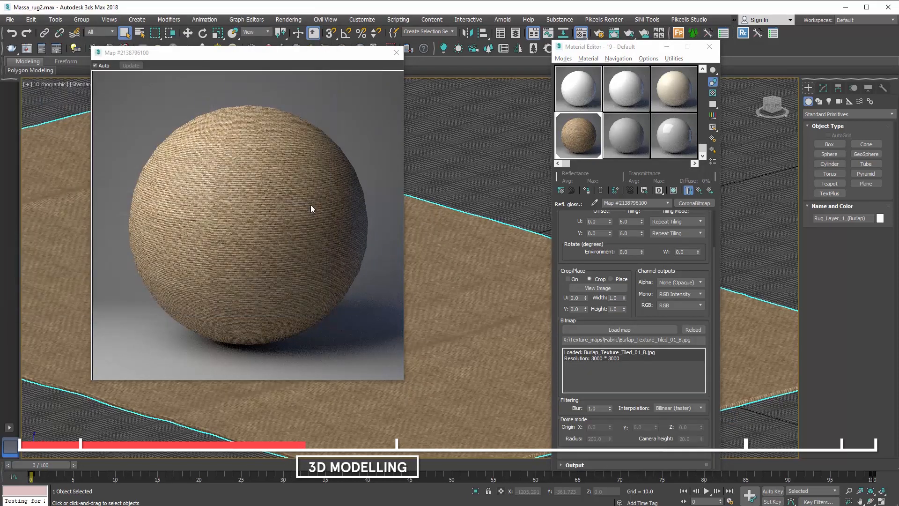
pyautogui.click(668, 203)
pyautogui.click(627, 209)
# - Assign a CoronaNormal bump map whose input image is a Corona Bitmap of Burlap_Texture_Tiled_01_N.jpg
pyautogui.scroll(-5, 632, 361)
pyautogui.click(656, 442)
pyautogui.doubleClick(492, 274)
pyautogui.click(639, 227)
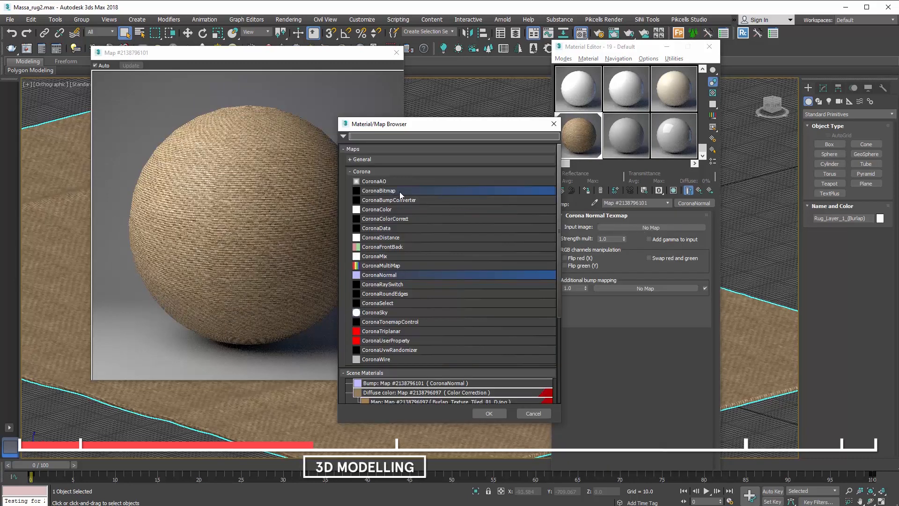
pyautogui.doubleClick(400, 192)
pyautogui.moveTo(163, 204); pyautogui.dragTo(177, 203)
pyautogui.press('BackSpace')
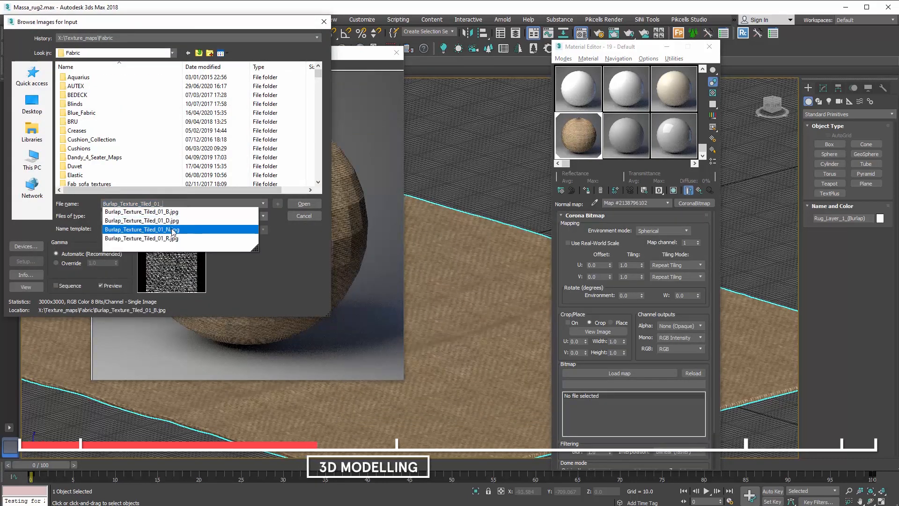
pyautogui.click(171, 229)
pyautogui.click(303, 201)
# - Set the normal bitmap's U and V tiling to 6 and enable Add gamma to input on the CoronaNormal map
pyautogui.doubleClick(623, 265)
pyautogui.doubleClick(631, 275)
pyautogui.write('6')
pyautogui.press('Return')
pyautogui.click(668, 203)
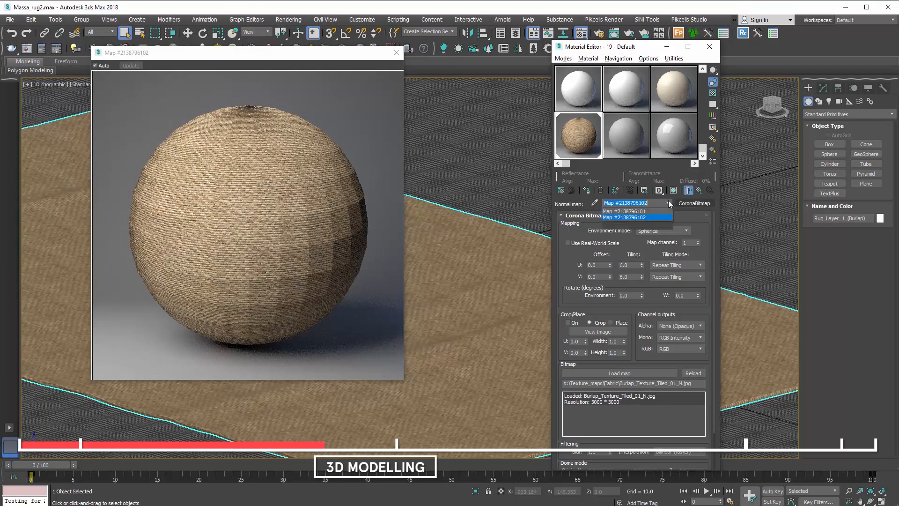
pyautogui.click(637, 217)
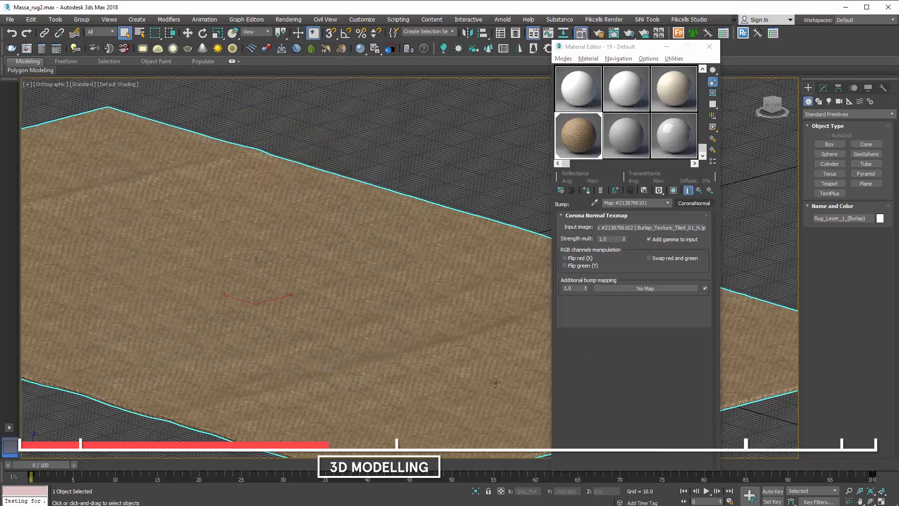
pyautogui.click(699, 190)
pyautogui.click(710, 46)
# - In the left view, clone the burlap layer about 12 units upward and name it Rug_Layer_1_(Layer002)
pyautogui.press('l')
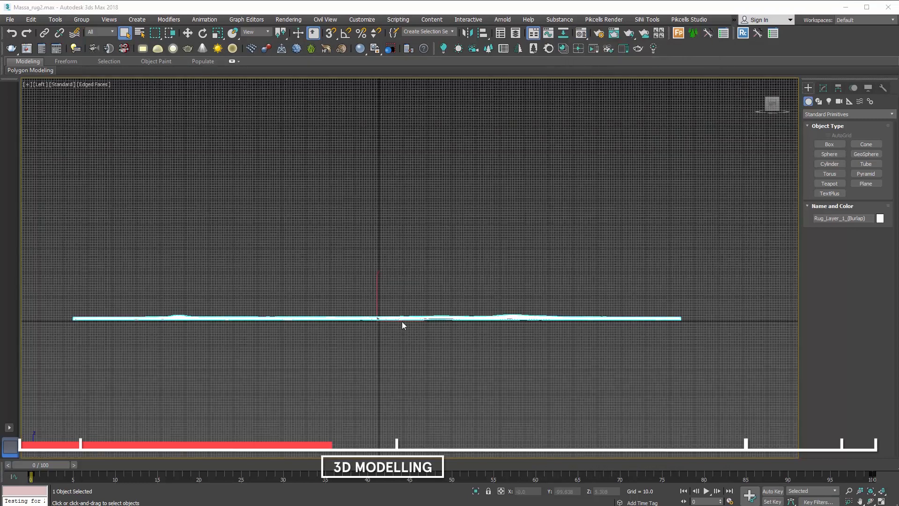
pyautogui.scroll(3, 403, 319)
pyautogui.press('w')
pyautogui.keyDown('shift'); pyautogui.moveTo(358, 300); pyautogui.dragTo(359, 284); pyautogui.keyUp('shift')
pyautogui.write('Layer')
pyautogui.write(')')
pyautogui.click(456, 301)
# - Clone two more evenly spaced layers above the second one, named Rug_Layer_1_(Layer003) and Rug_Layer_1_(Layer004), the uppermost at about Z 36
pyautogui.rightClick(389, 291)
pyautogui.click(410, 350)
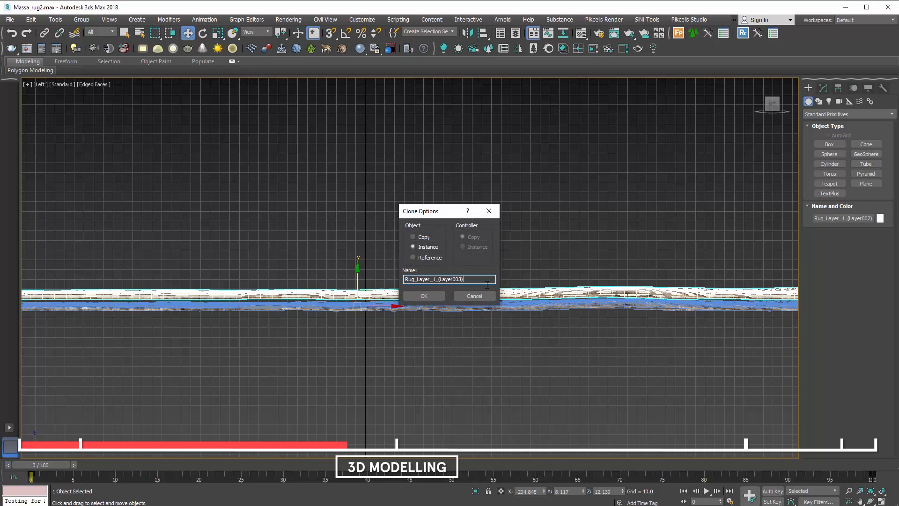
pyautogui.click(414, 296)
pyautogui.moveTo(358, 279); pyautogui.dragTo(358, 255)
pyautogui.click(449, 285)
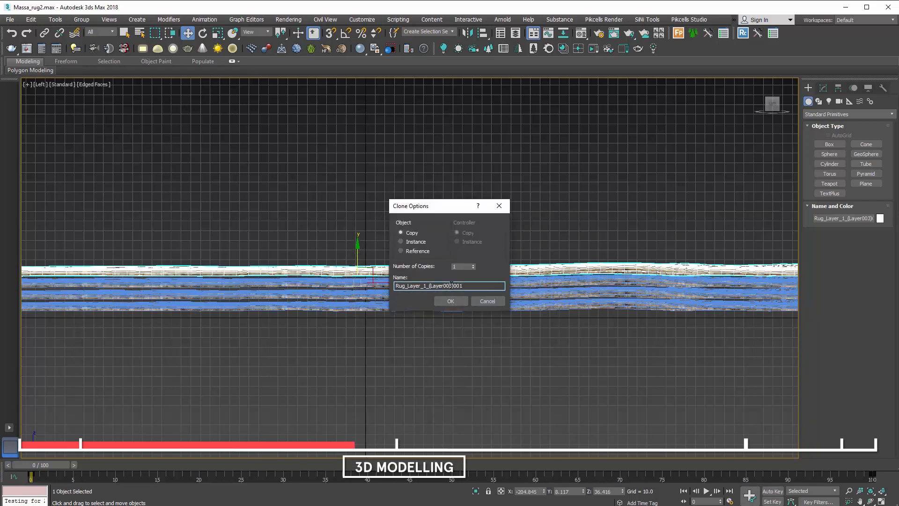
pyautogui.click(454, 300)
# - Select the lowest rug layer in the perspective view and rename its material as Burlap
pyautogui.press('p')
pyautogui.scroll(4, 346, 372)
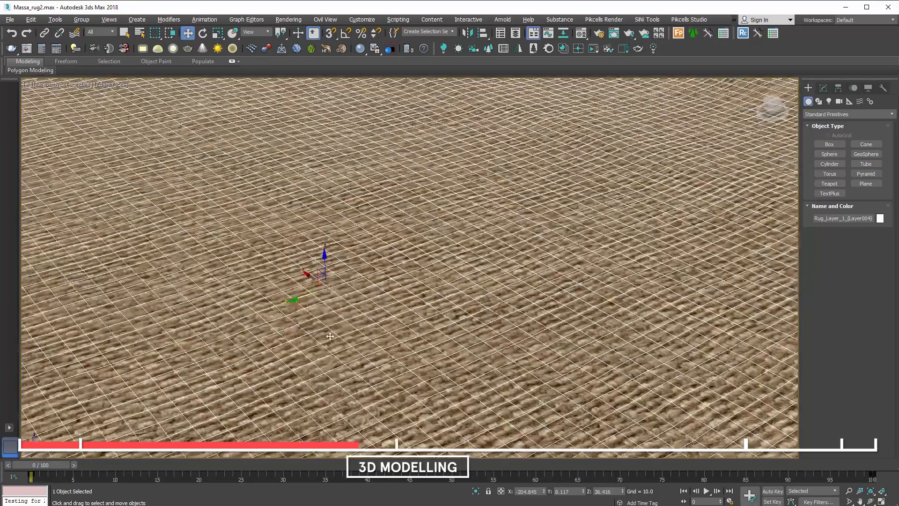
pyautogui.scroll(-5, 347, 372)
pyautogui.scroll(5, 275, 350)
pyautogui.moveTo(262, 358); pyautogui.dragTo(371, 249, button='middle')
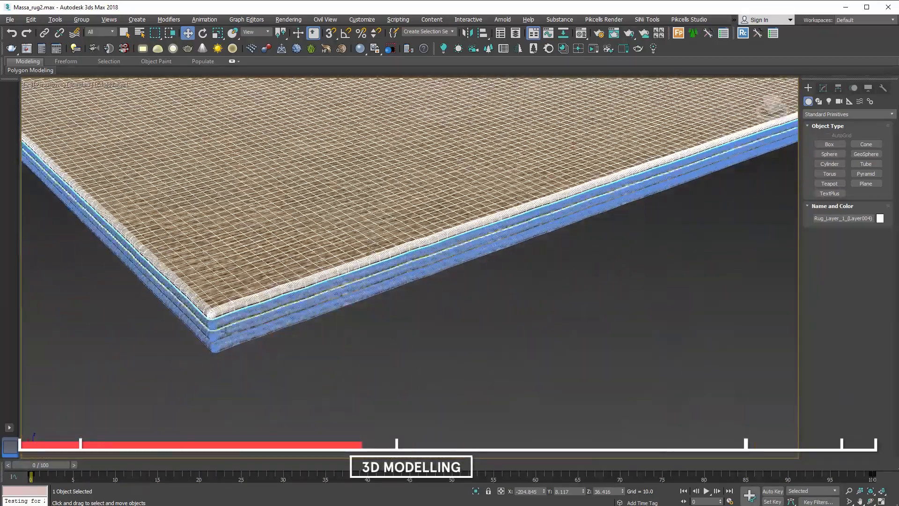
pyautogui.click(225, 343)
pyautogui.press('m')
pyautogui.moveTo(637, 203); pyautogui.dragTo(598, 203)
pyautogui.write('Burlap')
pyautogui.press('Return')
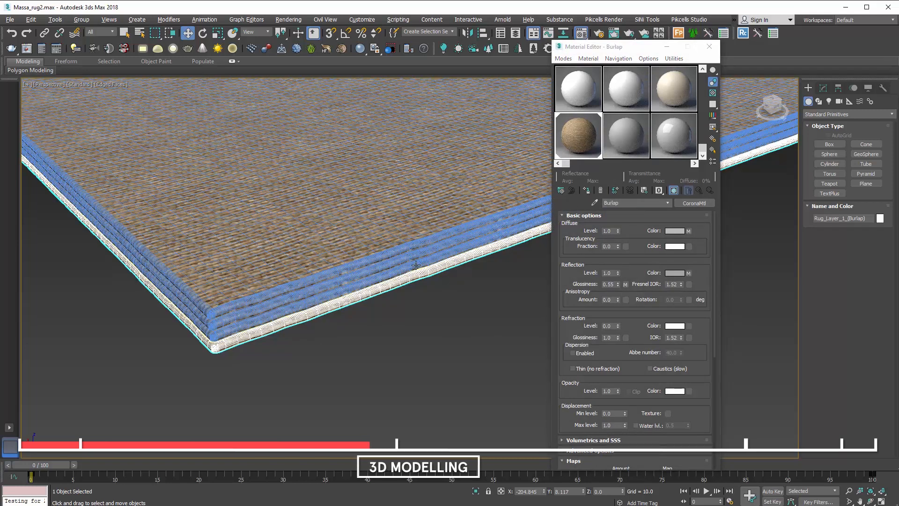
# - Select the second rug layer and name the unused grey CoronaMtl sample beside Burlap Rug_Layer_Hide
pyautogui.click(415, 265)
pyautogui.click(626, 135)
pyautogui.moveTo(637, 202); pyautogui.dragTo(600, 203)
pyautogui.write('Rug Layer_Hide')
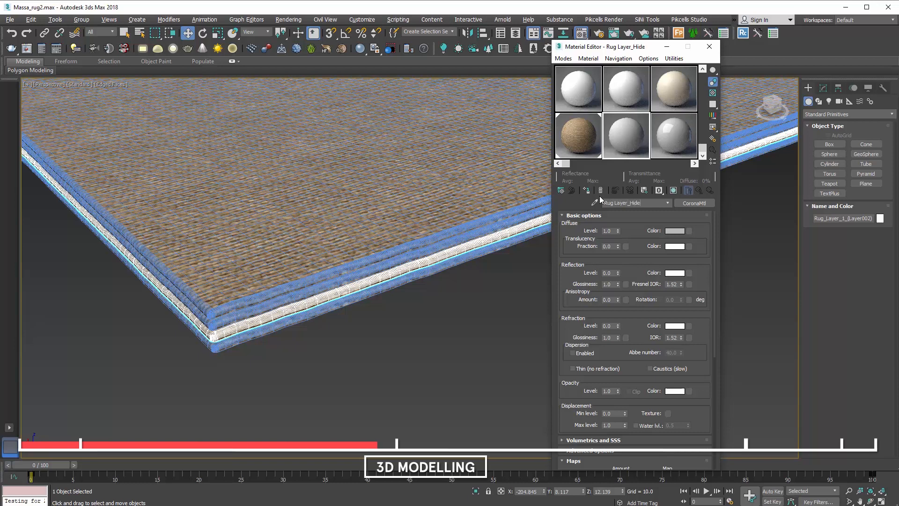
pyautogui.write('_')
# - Set the diffuse level and the opacity level of Rug_Layer_Hide to 0
pyautogui.moveTo(613, 231); pyautogui.dragTo(586, 228)
pyautogui.write('0')
pyautogui.moveTo(612, 391); pyautogui.dragTo(597, 390)
pyautogui.write('0')
pyautogui.press('Tab')
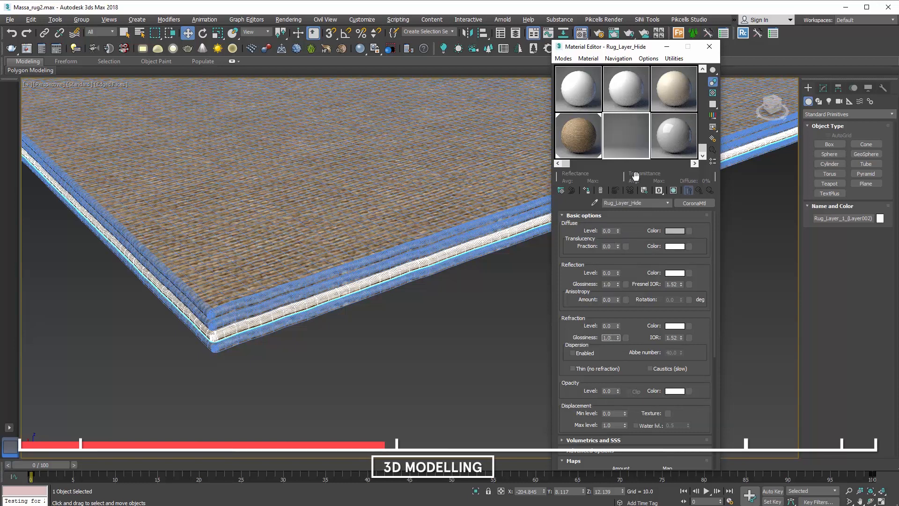
# - Assign Rug_Layer_Hide to the three upper rug layers and turn off edged faces in the viewport
pyautogui.keyDown('ctrl'); pyautogui.click(242, 316); pyautogui.keyUp('ctrl')
pyautogui.keyDown('ctrl'); pyautogui.click(242, 305); pyautogui.keyUp('ctrl')
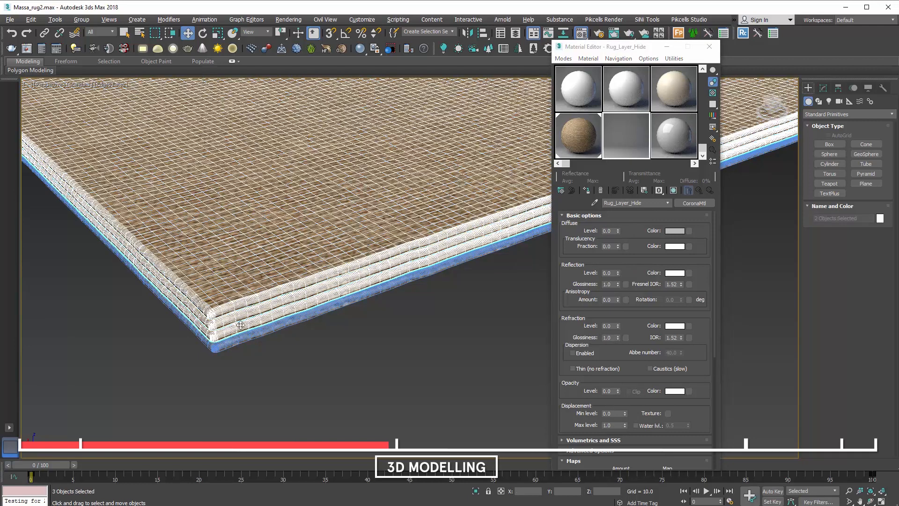
pyautogui.click(585, 191)
pyautogui.click(468, 319)
pyautogui.click(109, 85)
pyautogui.click(130, 192)
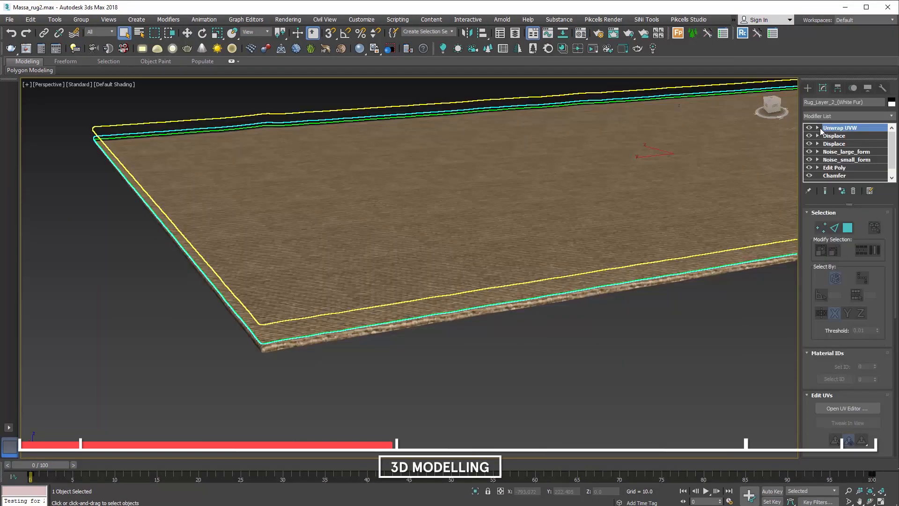
# - Add a Hair and Fur (WSM) modifier to Rug_Layer_2_(White Fur)
pyautogui.click(835, 117)
pyautogui.click(833, 122)
pyautogui.click(531, 316)
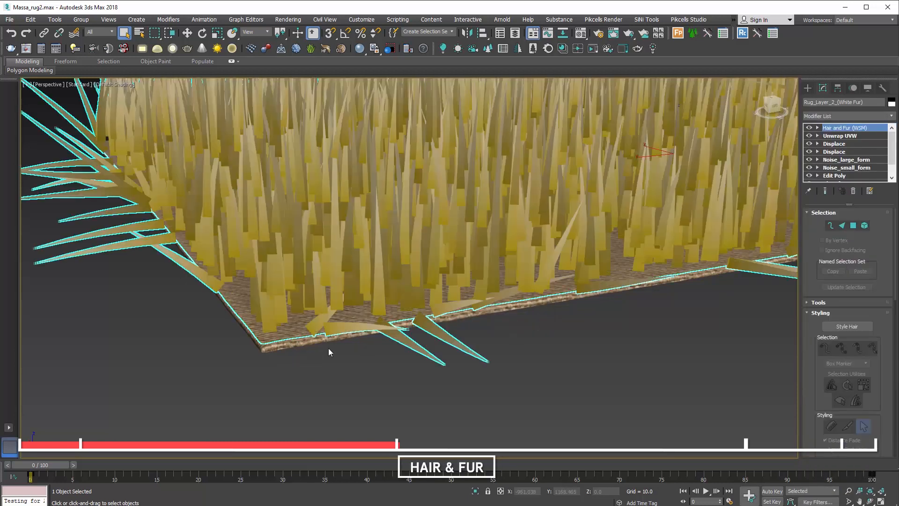
# - Select the burlap base layer beneath the fur and hide it
pyautogui.click(328, 343)
pyautogui.press('h')
pyautogui.doubleClick(47, 83)
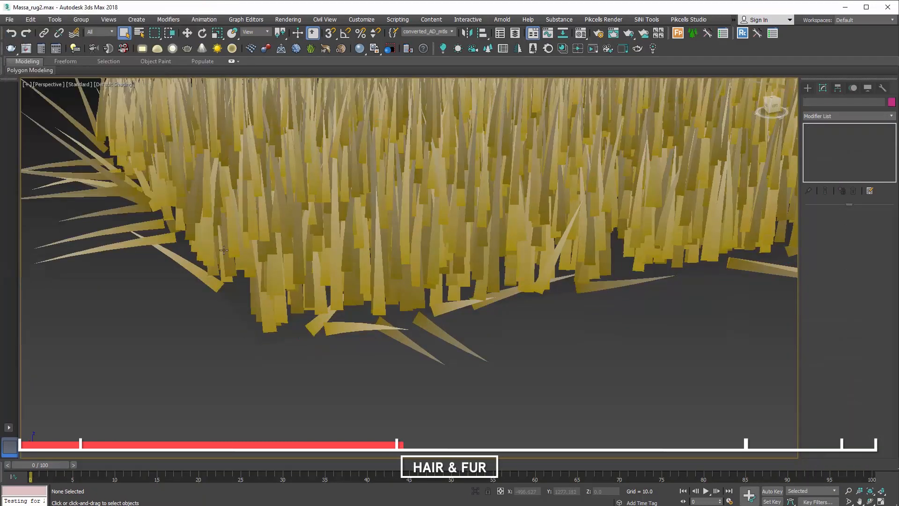
# - Show edged faces and set the white fur's hair count to 50000, hair segments to 30 and hair passes to 3
pyautogui.click(813, 213)
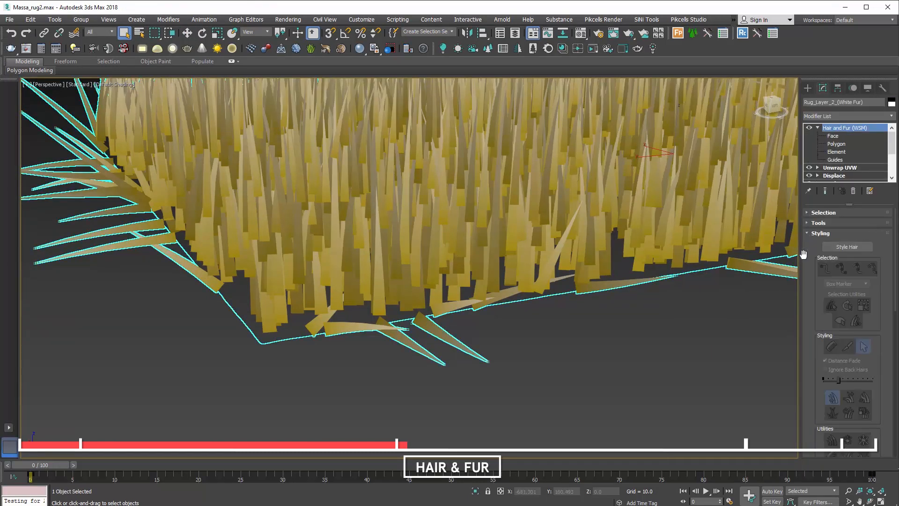
pyautogui.click(808, 233)
pyautogui.press('F4')
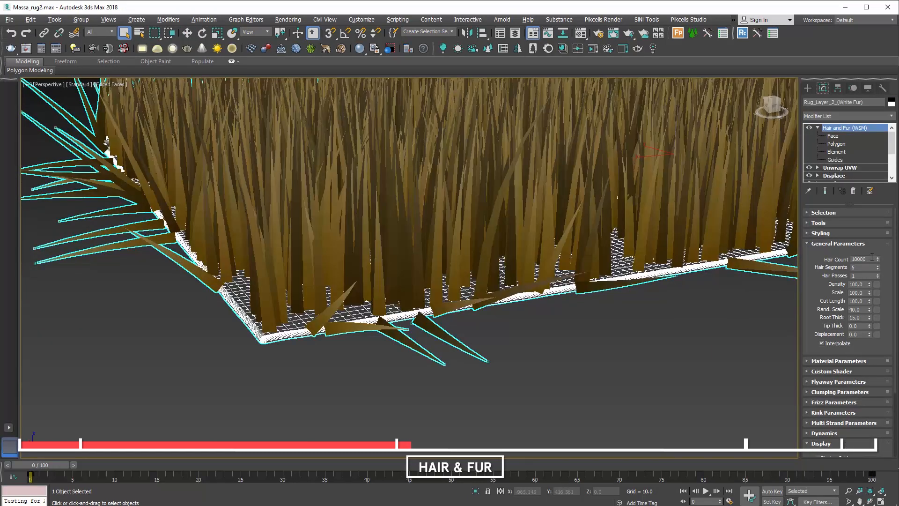
pyautogui.press('Tab')
pyautogui.write('30')
pyautogui.press('Tab')
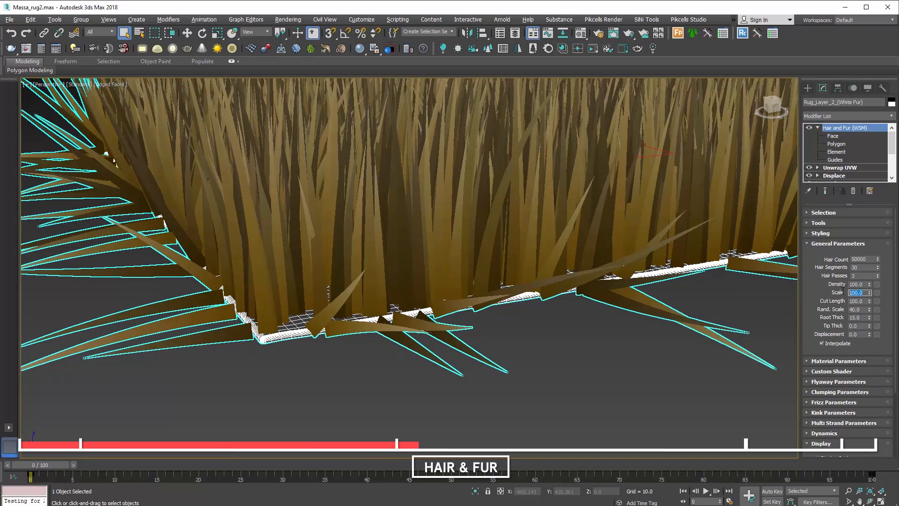
# - Set the white fur's scale to 13, cut length to 35 and random scale to 25
pyautogui.press('Tab')
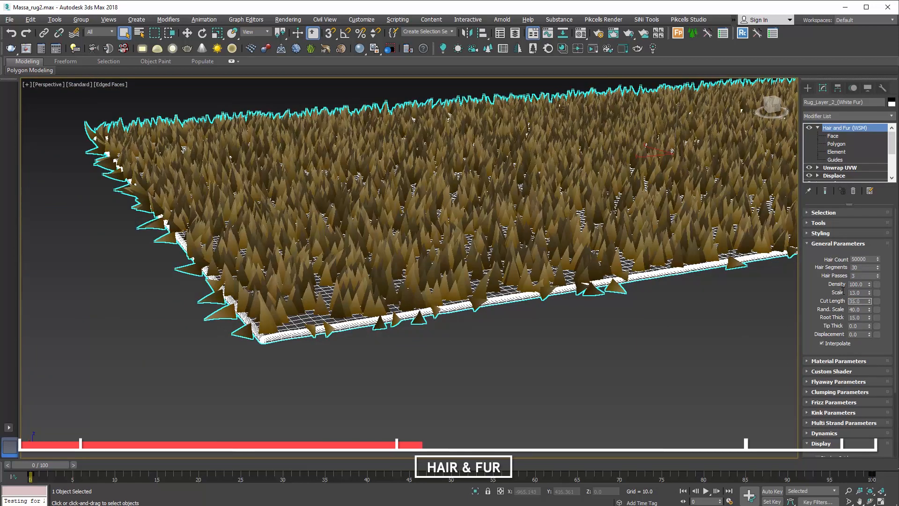
pyautogui.press('Tab')
pyautogui.write('25')
pyautogui.press('Tab')
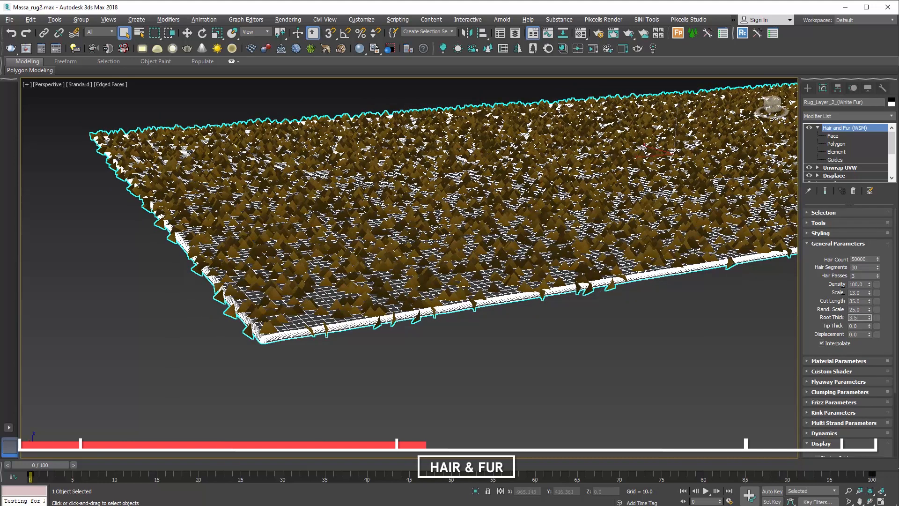
# - Set the white fur's root thickness and tip thickness to 3.5 and its displacement to 2
pyautogui.press('Tab')
pyautogui.write('3.5')
pyautogui.press('Tab')
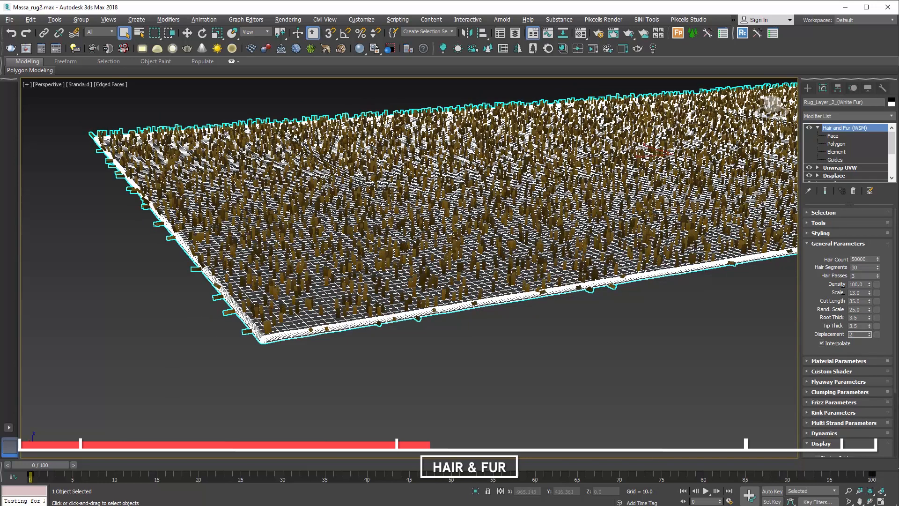
# - Load the bitmap Swoon_Massa_Rug_01_B12B.jpg as the density map of the white fur
pyautogui.click(876, 284)
pyautogui.doubleClick(248, 157)
pyautogui.click(117, 131)
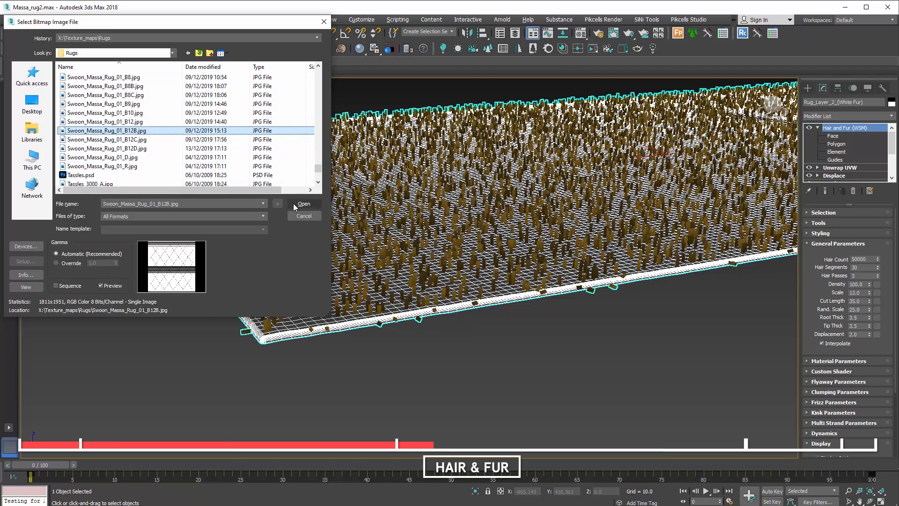
pyautogui.click(294, 204)
# - Put the density map in a Material Editor slot and reuse it for the white fur's scale, cut length, root thickness and tip thickness
pyautogui.press('m')
pyautogui.moveTo(877, 285); pyautogui.dragTo(710, 245)
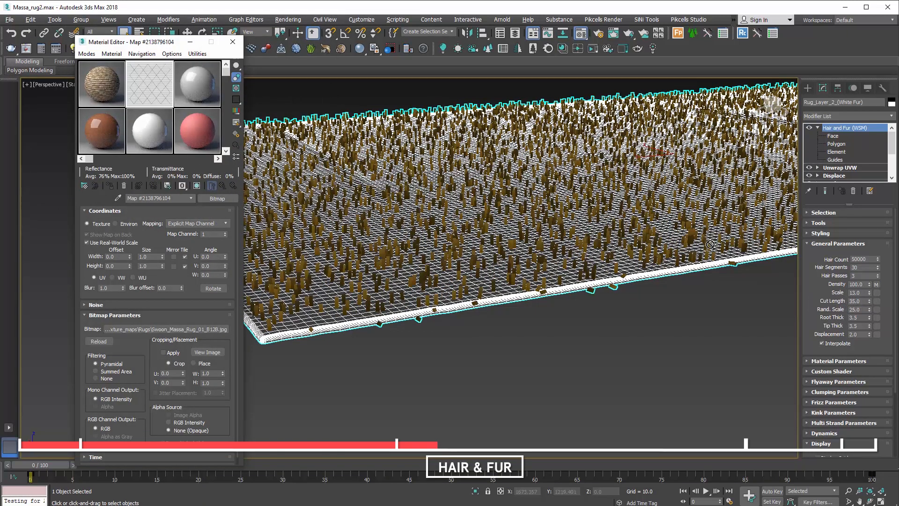
pyautogui.moveTo(880, 296); pyautogui.dragTo(877, 318)
pyautogui.click(428, 288)
pyautogui.click(429, 288)
pyautogui.click(439, 288)
pyautogui.moveTo(153, 91); pyautogui.dragTo(876, 327)
pyautogui.click(436, 288)
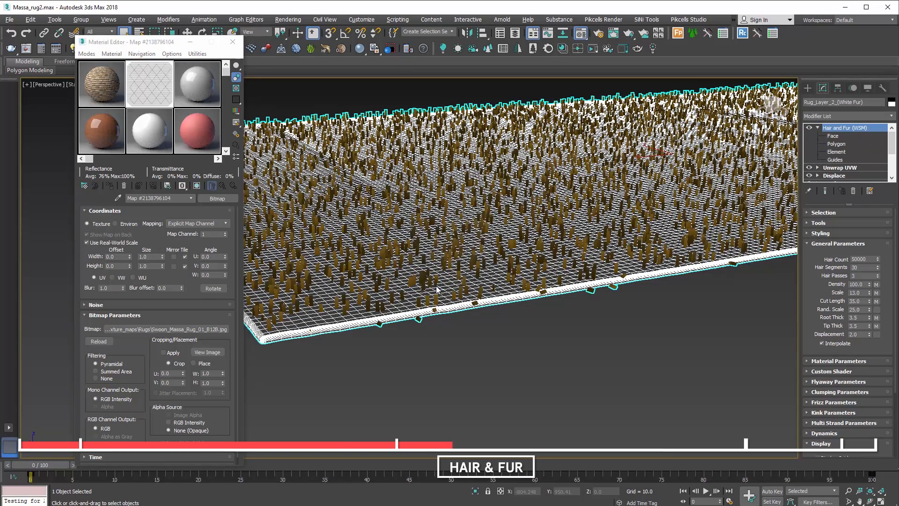
# - Set the flyaway to 5 percent with strength 0.005, and the clumping to 20 clumps, strength 0.1, scruffle 25, rotation 0.1 and colors 0.001
pyautogui.click(838, 382)
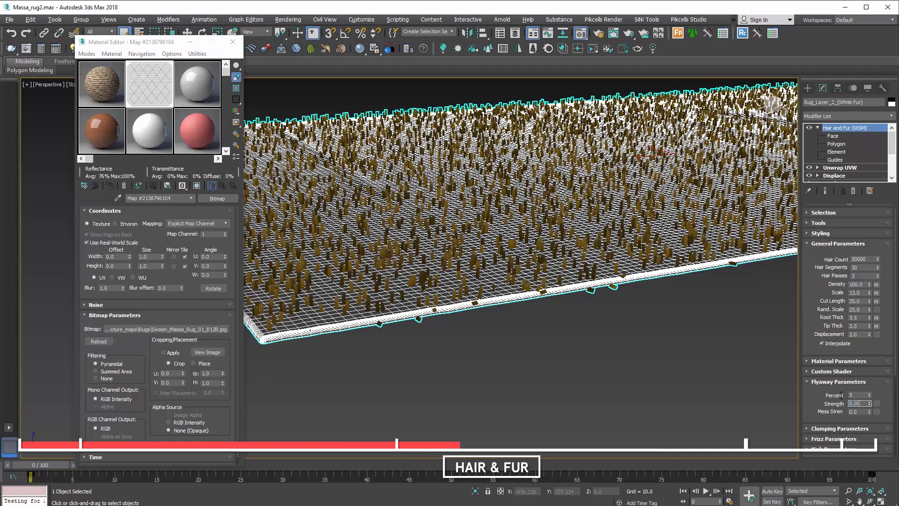
pyautogui.click(807, 428)
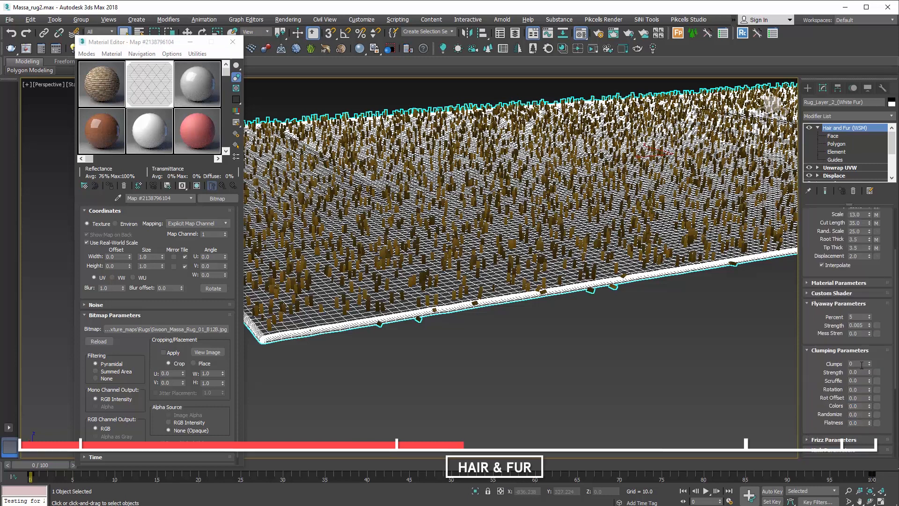
pyautogui.write('0.1')
pyautogui.press('Tab')
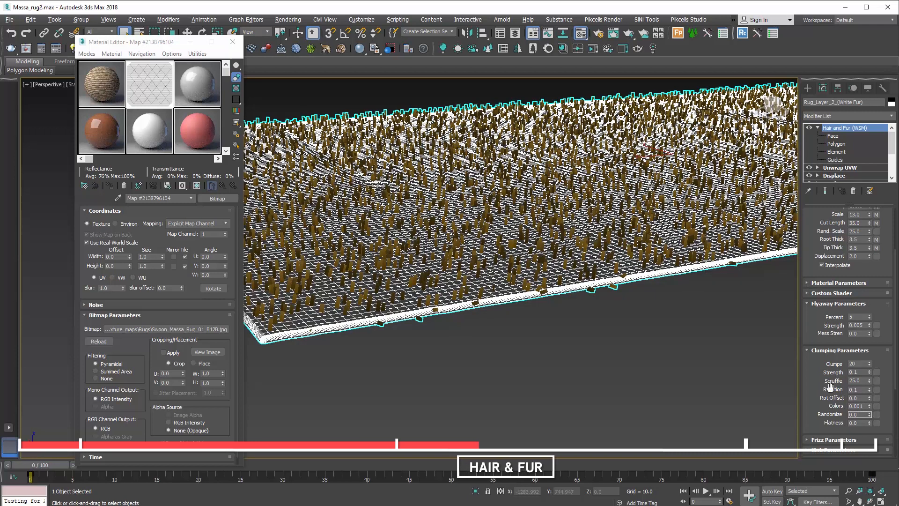
# - Set two consecutive frizz parameters of the white fur to 3.0
pyautogui.scroll(-3, 830, 387)
pyautogui.click(807, 365)
pyautogui.press('Tab')
pyautogui.write('3.0')
pyautogui.press('Tab')
pyautogui.write('3.0')
pyautogui.press('Tab')
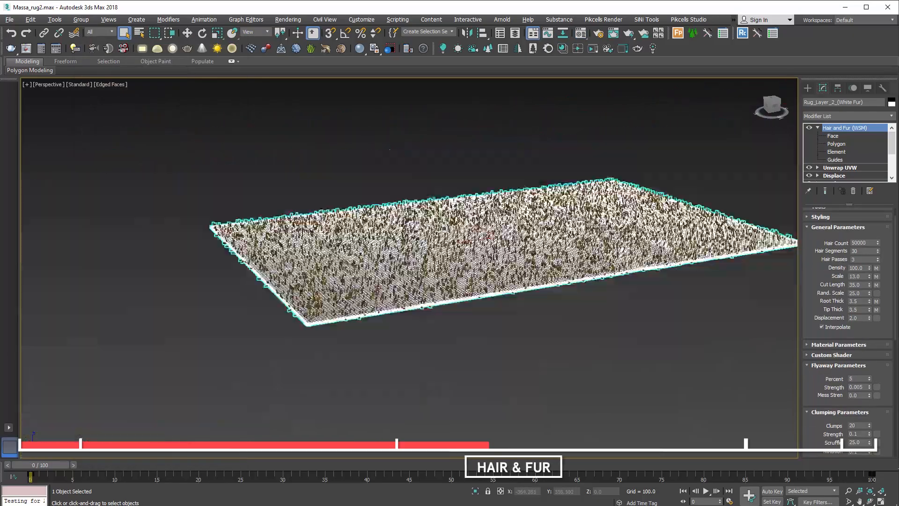
# - Style the white fur by brushing its guide hairs in long strokes along the whole rug, and finish styling
pyautogui.keyDown('alt'); pyautogui.moveTo(678, 234); pyautogui.dragTo(807, 232, button='middle'); pyautogui.keyUp('alt')
pyautogui.click(807, 228)
pyautogui.click(807, 258)
pyautogui.click(807, 268)
pyautogui.click(807, 289)
pyautogui.click(805, 234)
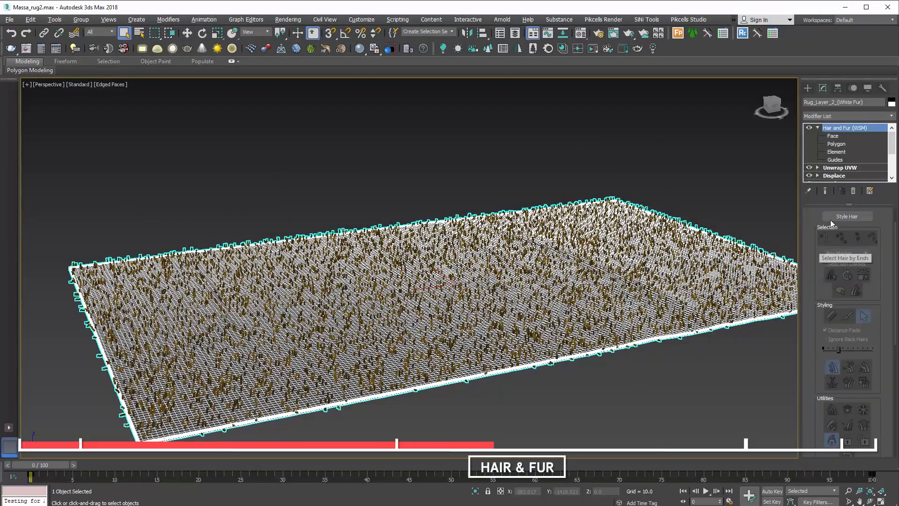
pyautogui.click(832, 217)
pyautogui.scroll(8, 470, 318)
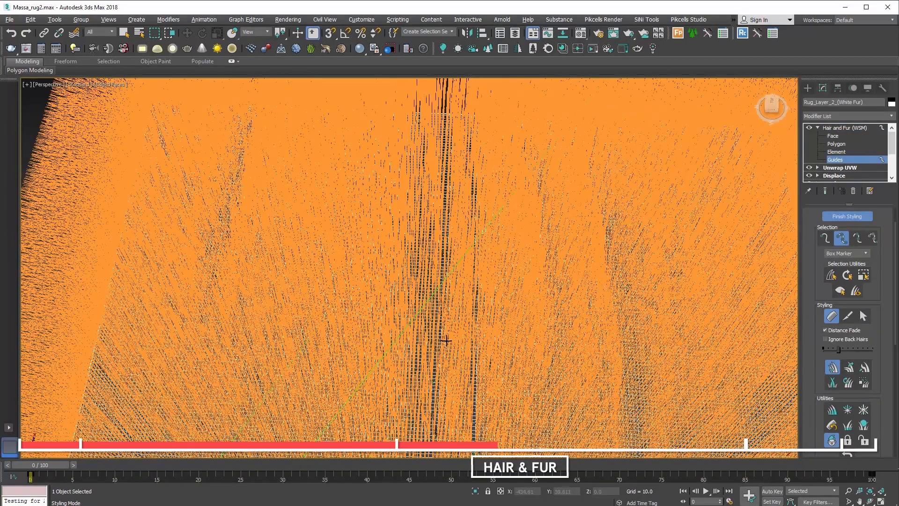
pyautogui.scroll(-10, 462, 331)
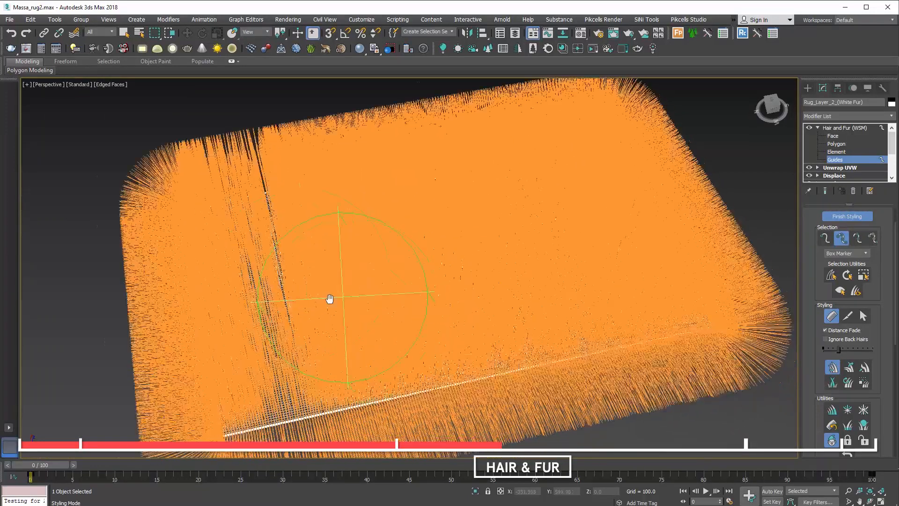
pyautogui.moveTo(329, 301); pyautogui.dragTo(304, 293, button='middle')
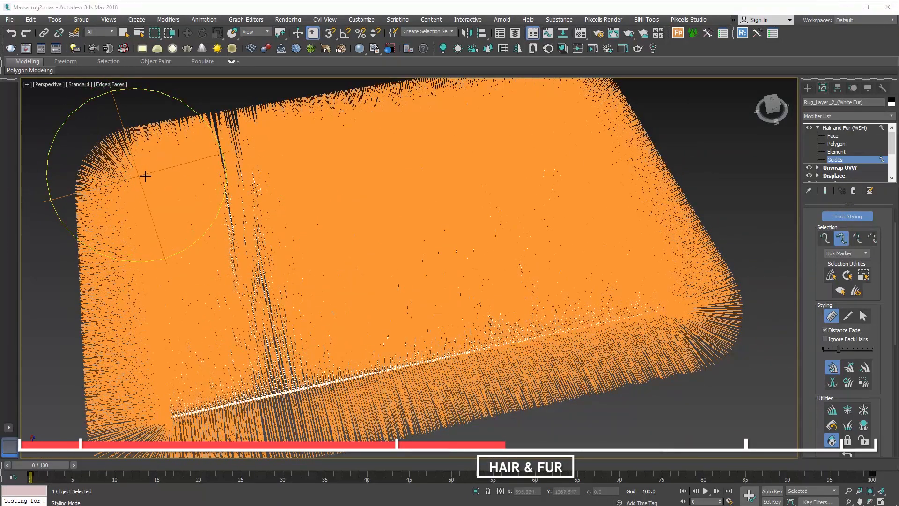
pyautogui.moveTo(172, 169)
pyautogui.mouseDown()
pyautogui.moveTo(492, 138)
pyautogui.moveTo(483, 148)
pyautogui.mouseUp()
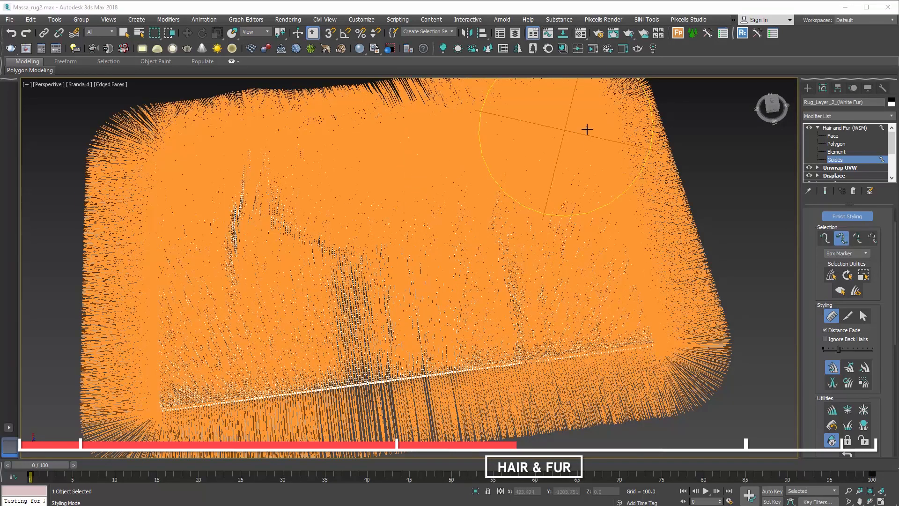
pyautogui.moveTo(239, 251); pyautogui.dragTo(478, 224)
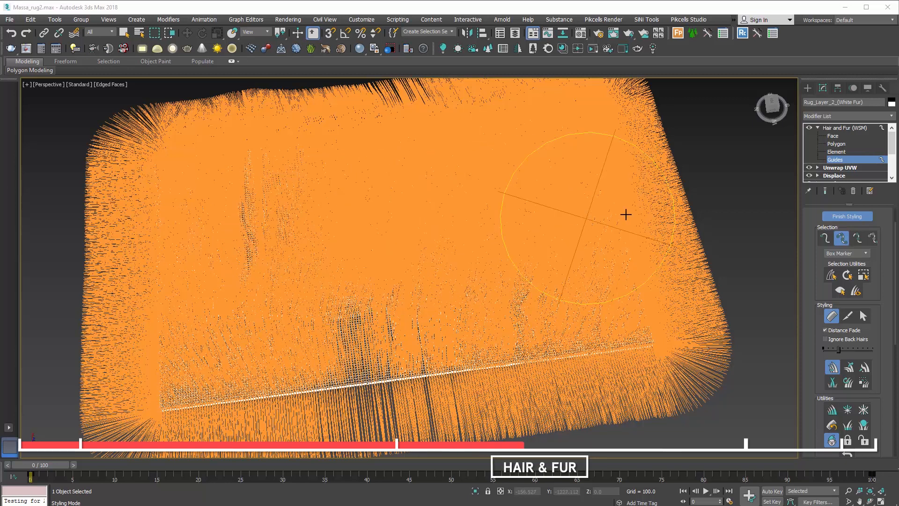
pyautogui.moveTo(168, 370)
pyautogui.mouseDown()
pyautogui.moveTo(316, 344)
pyautogui.moveTo(613, 329)
pyautogui.mouseUp()
pyautogui.moveTo(440, 349)
pyautogui.keyDown('alt'); pyautogui.mouseDown(button='middle')
pyautogui.moveTo(369, 343)
pyautogui.moveTo(241, 159)
pyautogui.moveTo(248, 342)
pyautogui.moveTo(277, 171)
pyautogui.mouseUp(button='middle'); pyautogui.keyUp('alt')
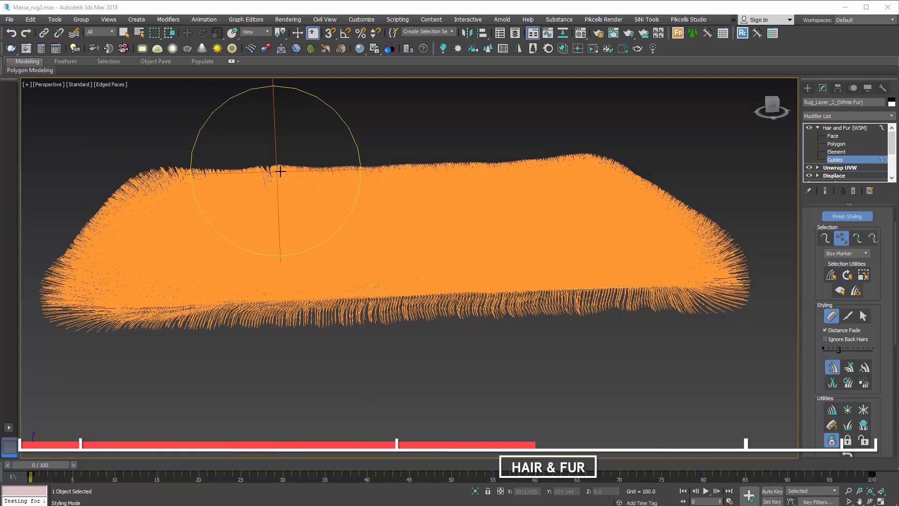
pyautogui.click(832, 217)
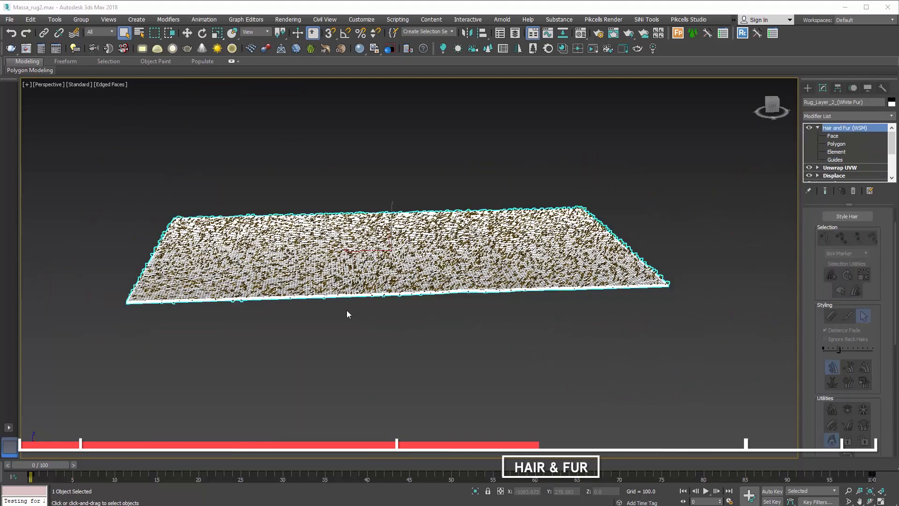
# - Inspect the combed fur up close at the rug's edge and open the Corona render setup
pyautogui.scroll(5, 347, 312)
pyautogui.moveTo(466, 303); pyautogui.dragTo(163, 280, button='middle')
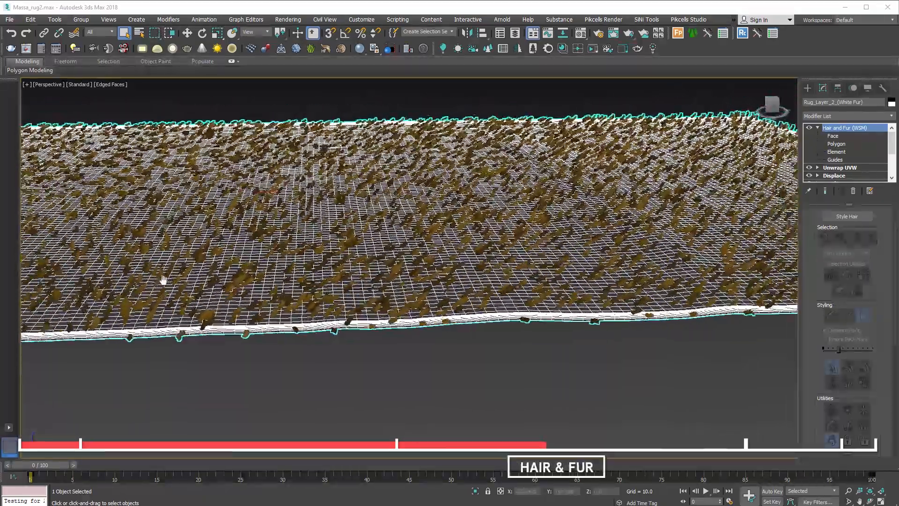
pyautogui.moveTo(163, 280); pyautogui.dragTo(137, 286)
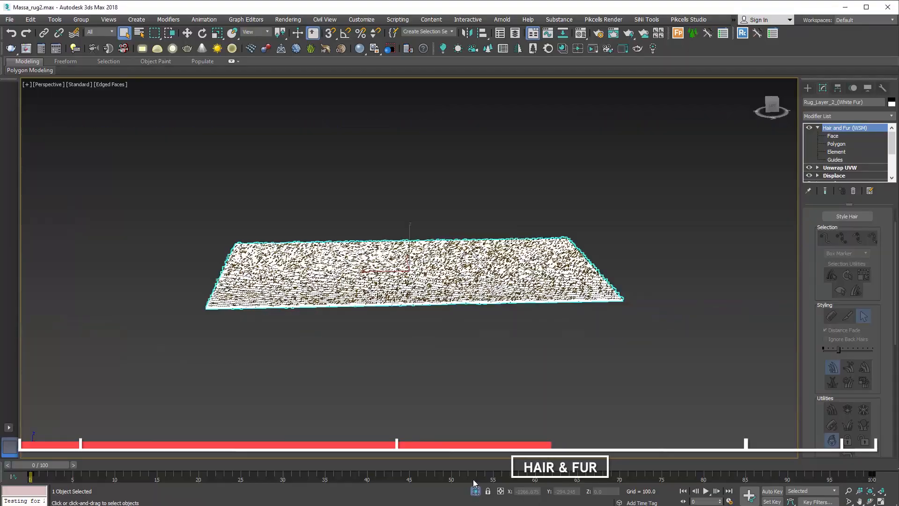
pyautogui.scroll(5, 315, 312)
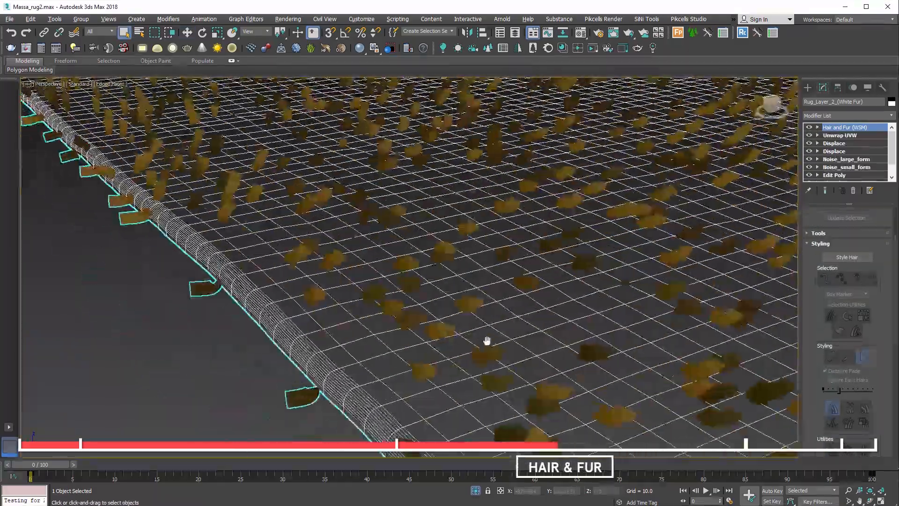
pyautogui.scroll(-5, 487, 340)
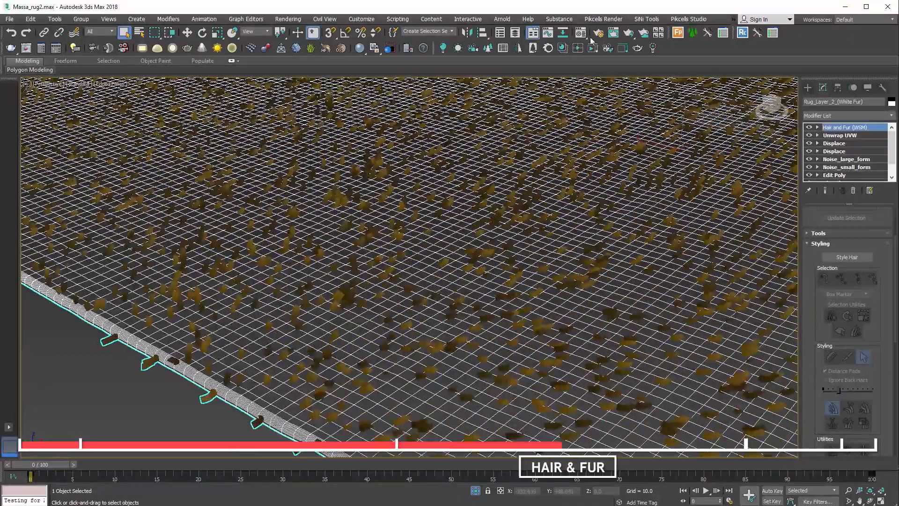
pyautogui.click(597, 34)
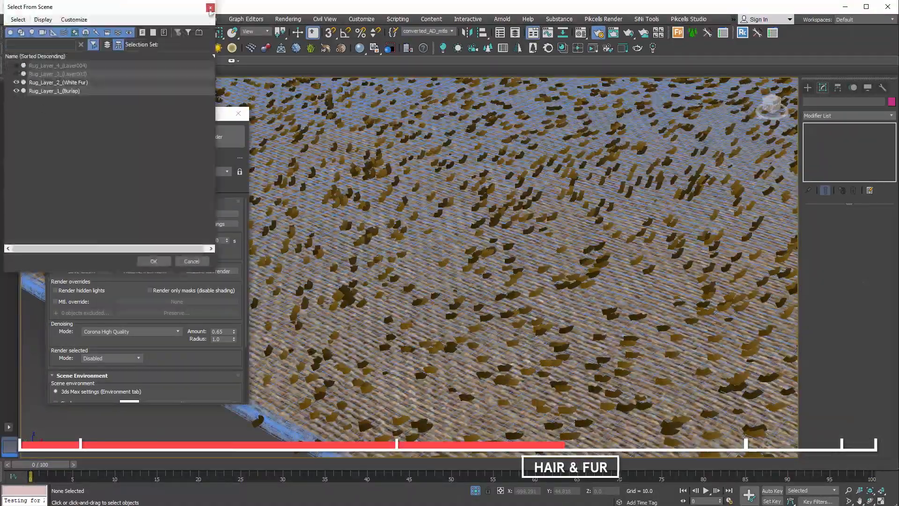
# - Raise Rug_Layer_1_(Burlap) to a Z of about 6.5 beneath the fur and test-render the rug's edge
pyautogui.click(210, 8)
pyautogui.press('h')
pyautogui.click(55, 91)
pyautogui.click(154, 261)
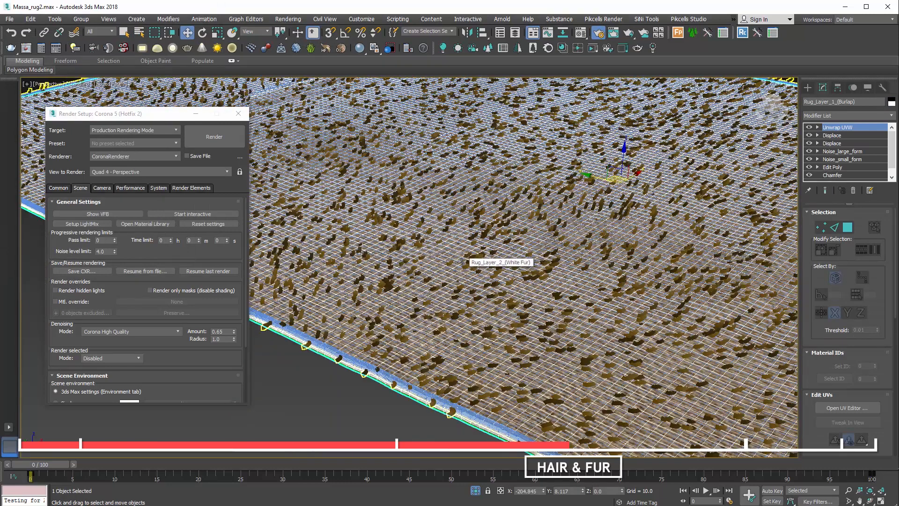
pyautogui.moveTo(623, 152); pyautogui.dragTo(623, 146)
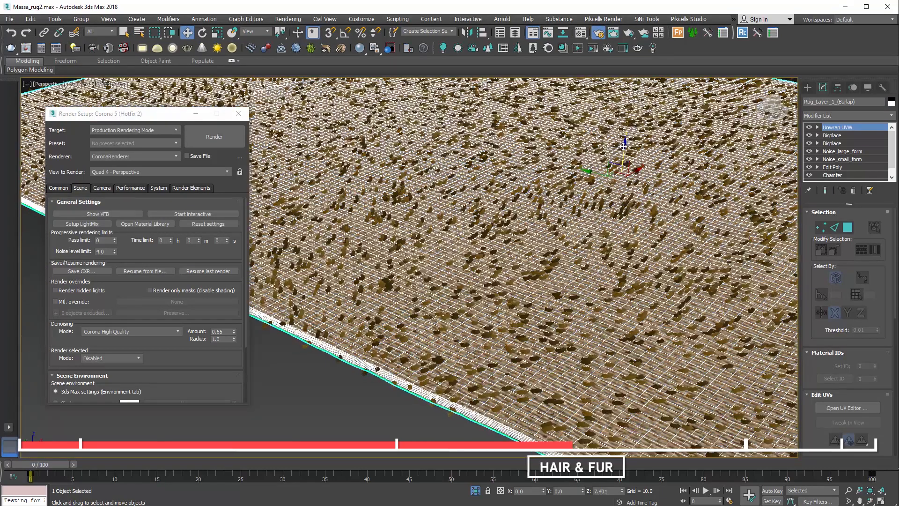
pyautogui.hotkey('shift', 'q')
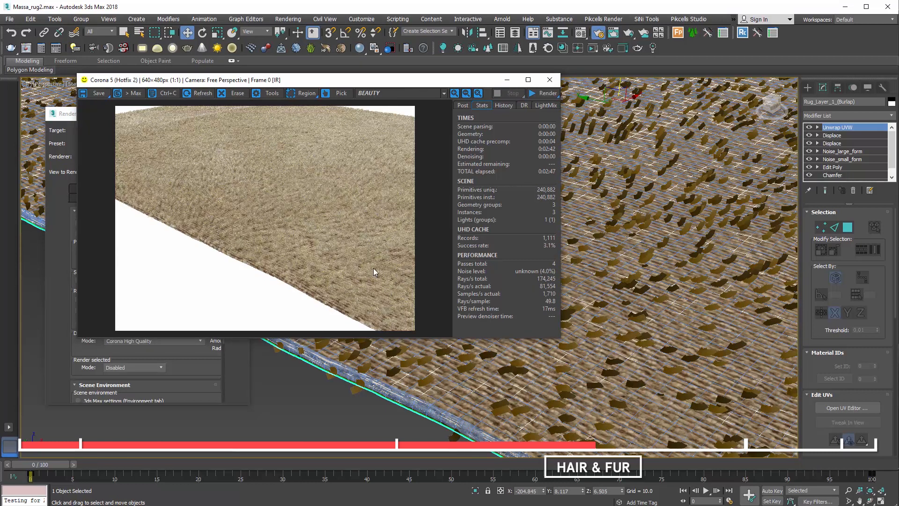
pyautogui.click(553, 79)
# - Set the white fur's hair count to 500000 and check it with a Corona interactive render
pyautogui.scroll(5, 679, 140)
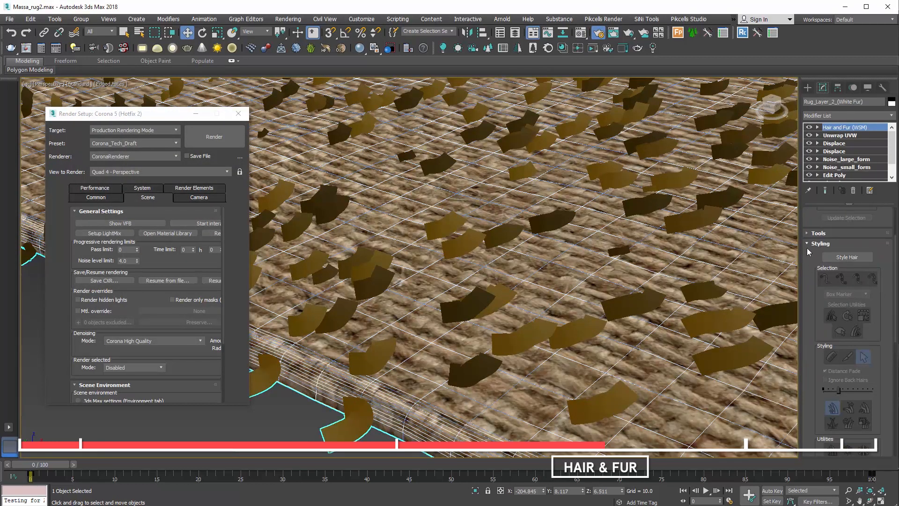
pyautogui.click(808, 244)
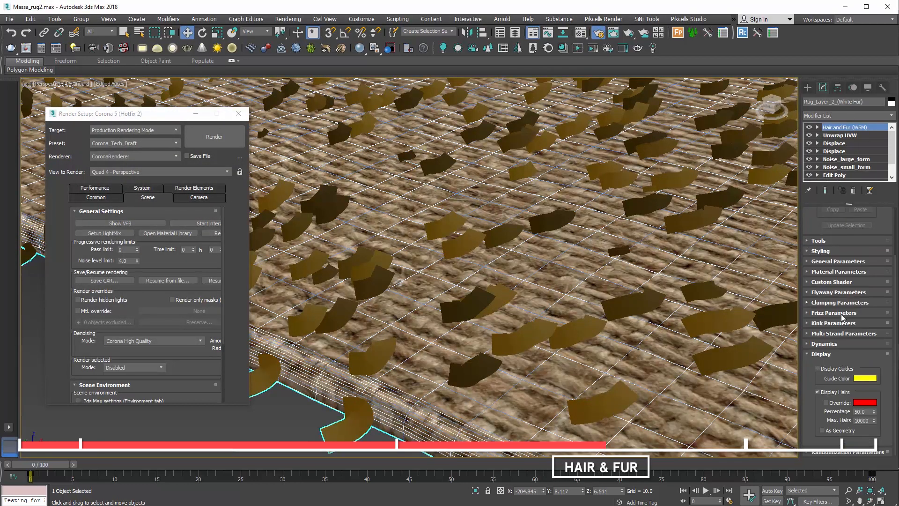
pyautogui.click(808, 261)
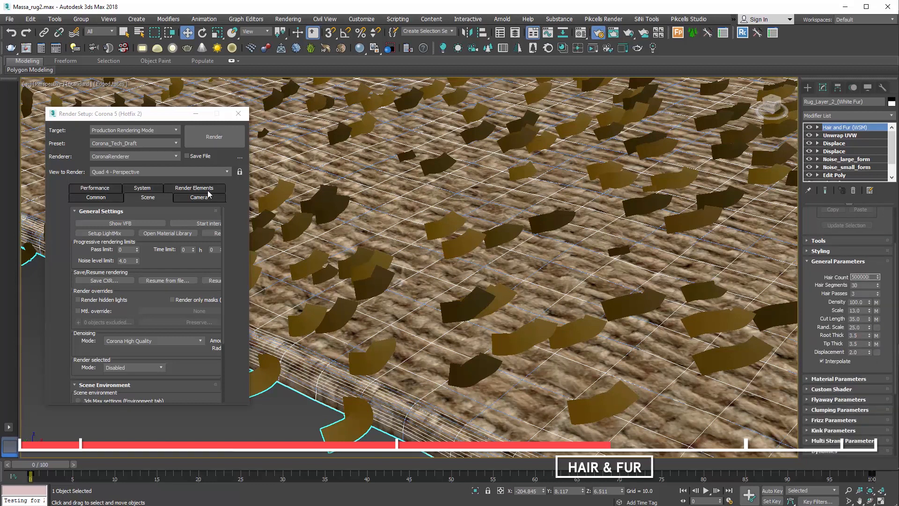
pyautogui.click(202, 223)
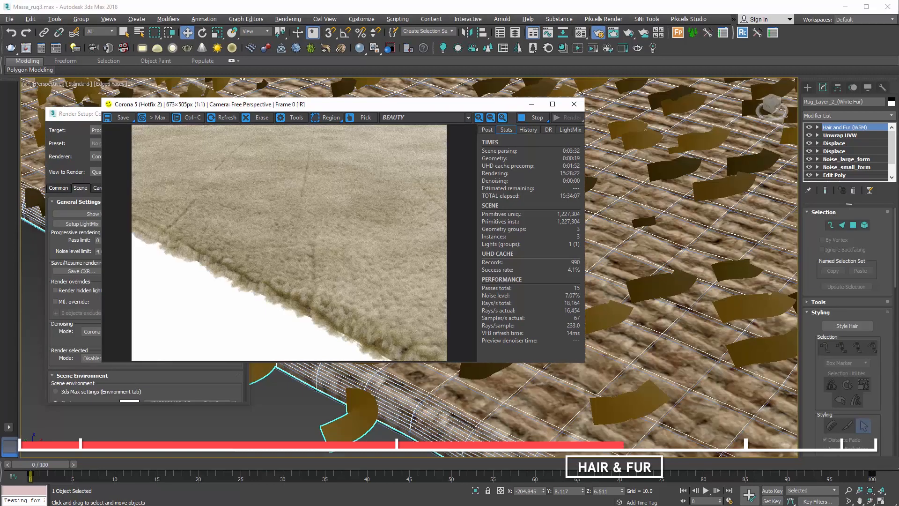
pyautogui.press('F10')
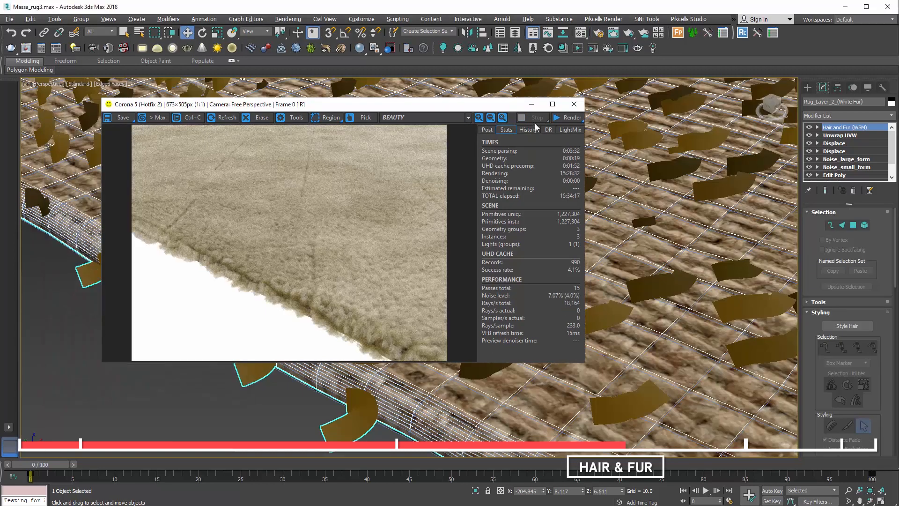
pyautogui.click(574, 103)
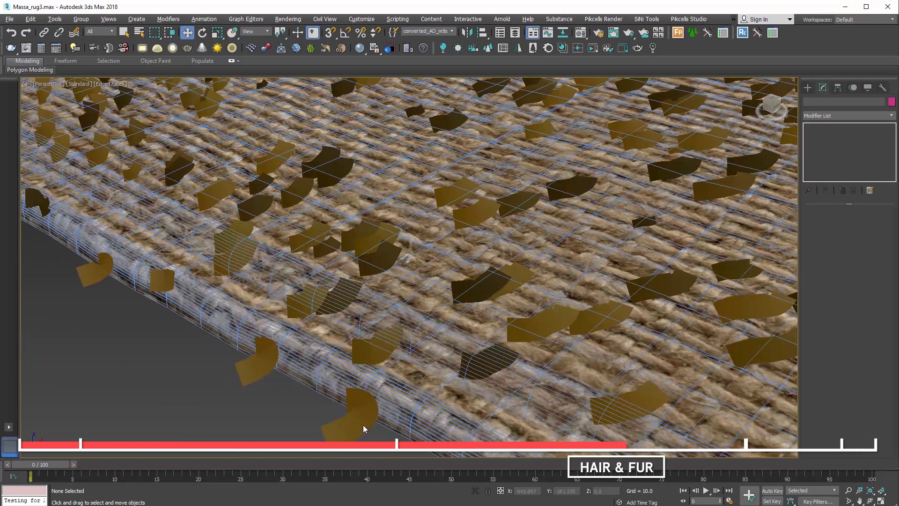
# - Copy the Hair and Fur modifier from the white fur layer and paste it onto Rug_Layer_3_(Layer003)
pyautogui.click(374, 403)
pyautogui.rightClick(825, 127)
pyautogui.click(802, 167)
pyautogui.click(423, 345)
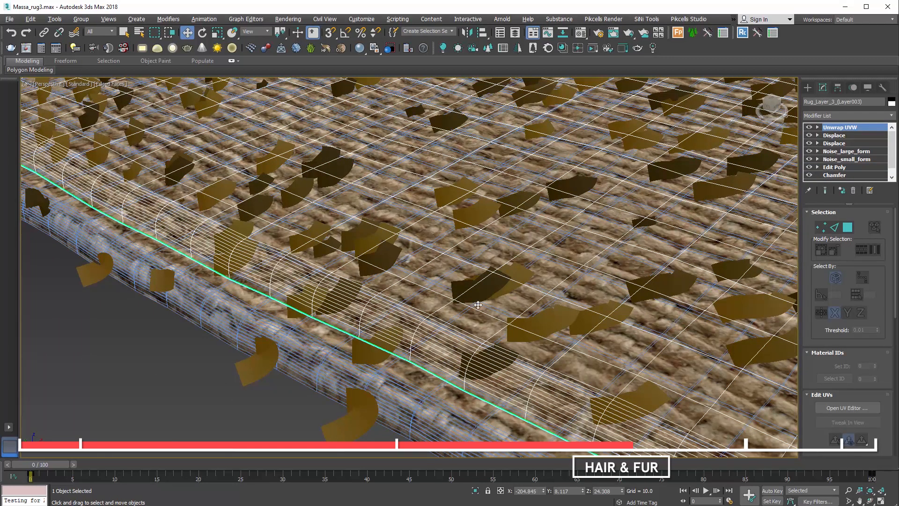
pyautogui.rightClick(846, 129)
pyautogui.click(796, 176)
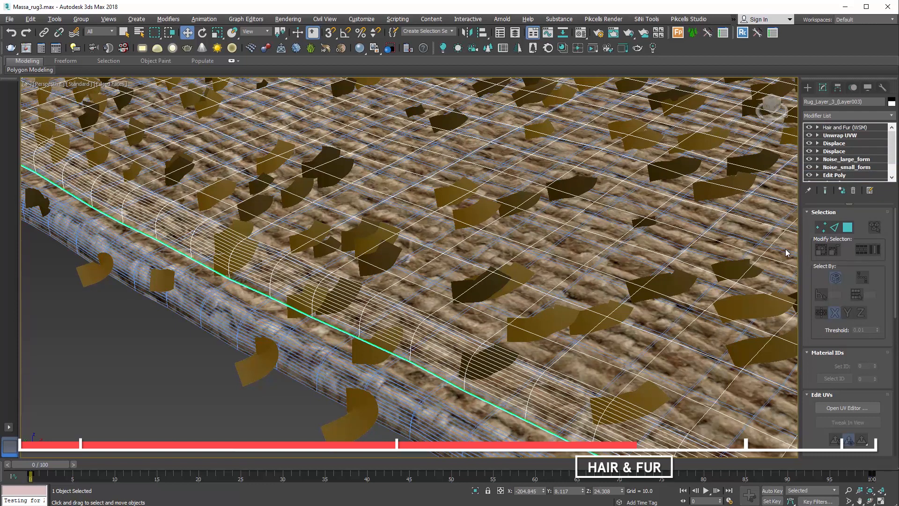
# - Set the third layer's hair count to 300000, scale to 10 and cut length to 25
pyautogui.click(843, 312)
pyautogui.scroll(-1, 872, 323)
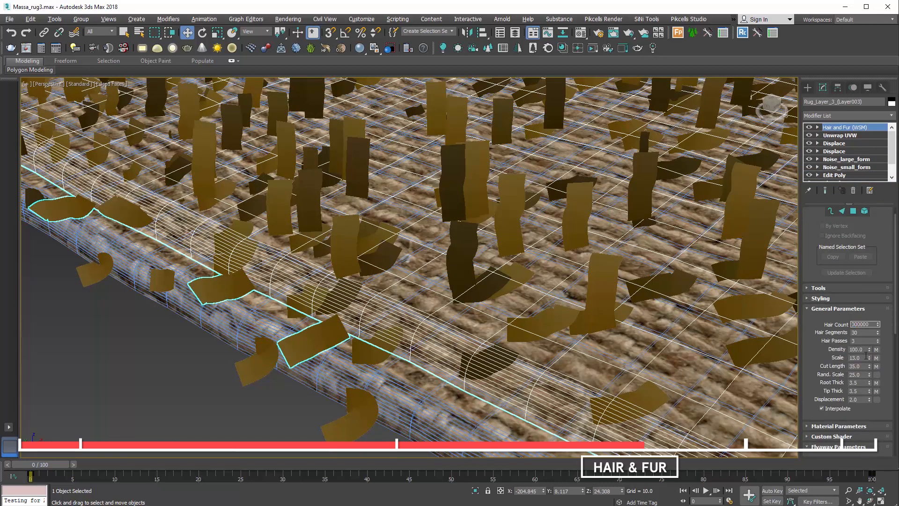
pyautogui.doubleClick(849, 366)
pyautogui.write('25')
pyautogui.press('Tab')
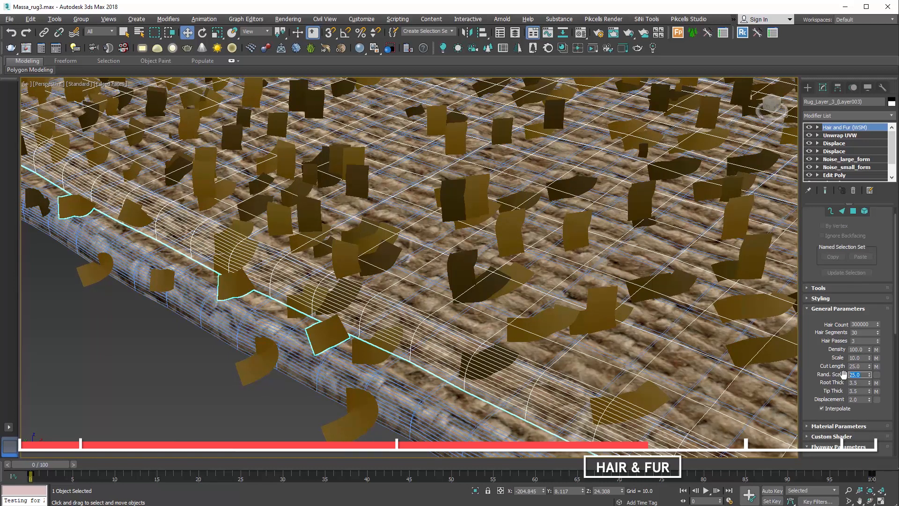
# - Set the third layer's random scale to 0 and its root and tip thickness to 4
pyautogui.press('Tab')
pyautogui.write('4')
pyautogui.press('Tab')
pyautogui.write('4')
pyautogui.press('Return')
# - Load Swoon_Massa_Rug_01_B8C.jpg as the third layer's density map and place it as an instance in the third Material Editor slot
pyautogui.click(875, 349)
pyautogui.click(250, 156)
pyautogui.click(369, 401)
pyautogui.click(150, 156)
pyautogui.click(297, 203)
pyautogui.press('m')
pyautogui.moveTo(876, 349); pyautogui.dragTo(200, 83)
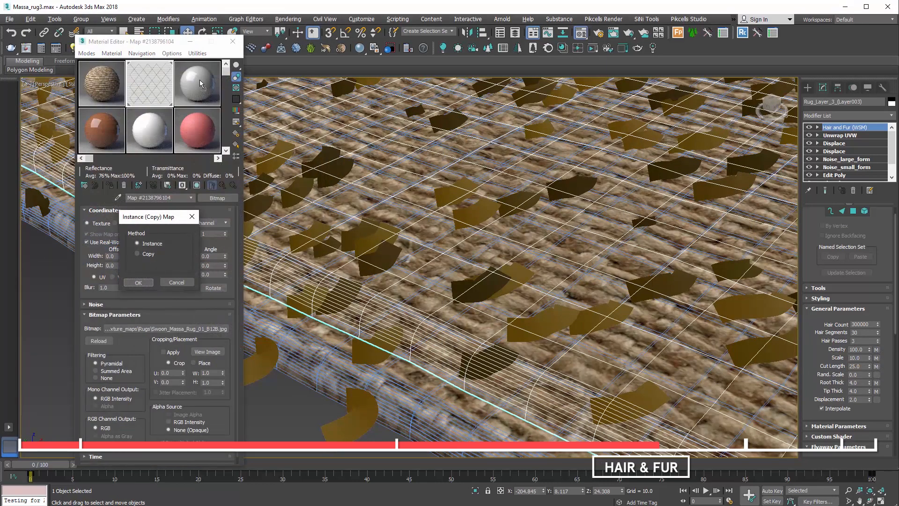
pyautogui.click(148, 284)
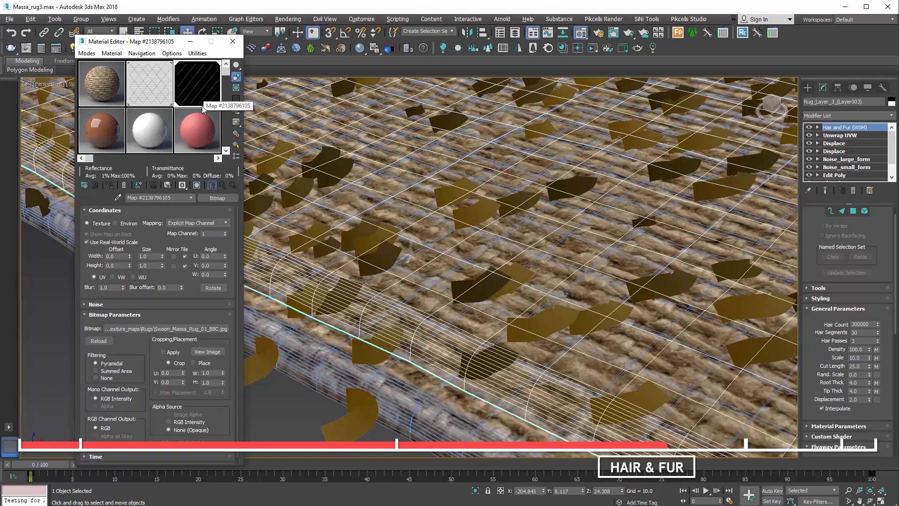
# - Assign the pattern map from the third material slot as an instance to the third layer's scale, cut length, root and tip thickness
pyautogui.moveTo(879, 360); pyautogui.dragTo(879, 359)
pyautogui.click(429, 288)
pyautogui.moveTo(198, 84); pyautogui.dragTo(776, 348)
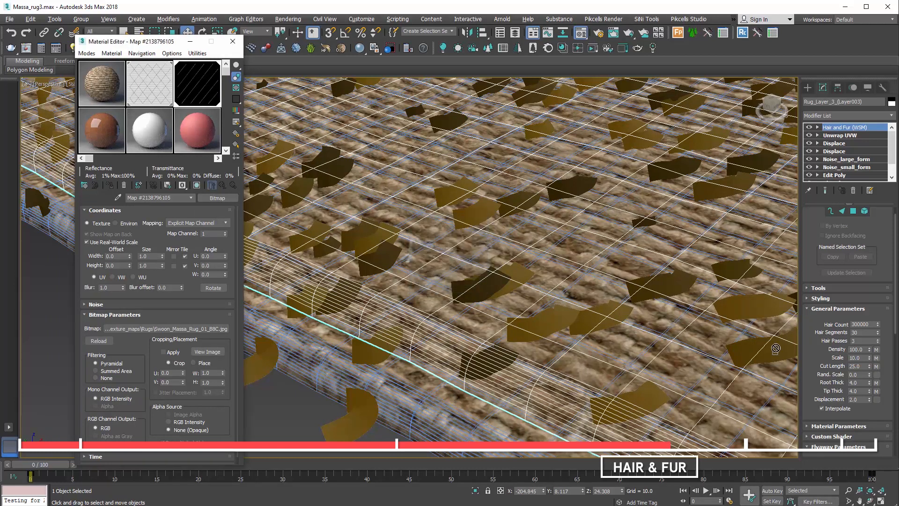
pyautogui.moveTo(877, 366); pyautogui.dragTo(876, 366)
pyautogui.click(429, 287)
pyautogui.moveTo(199, 85); pyautogui.dragTo(876, 382)
pyautogui.click(429, 287)
pyautogui.moveTo(217, 106); pyautogui.dragTo(876, 391)
pyautogui.click(429, 286)
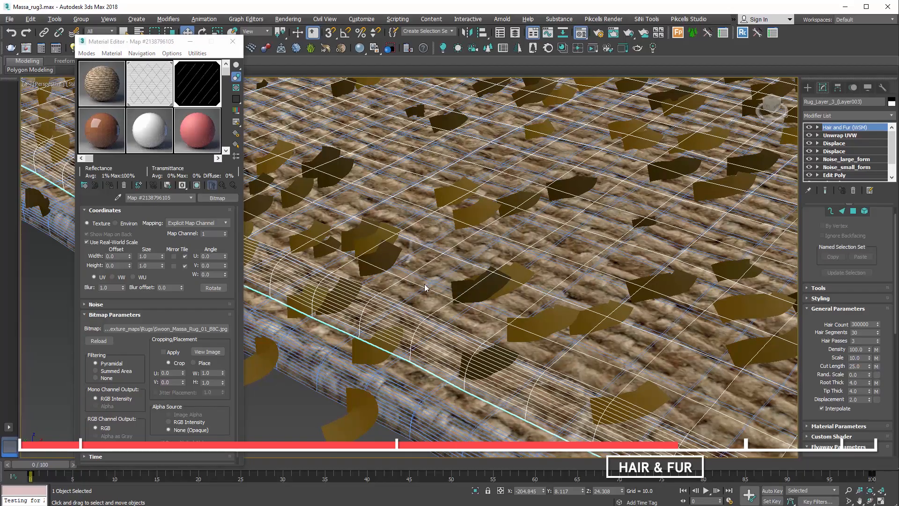
# - Lower the third rug layer about 18.4 units along Z
pyautogui.scroll(-8, 519, 275)
pyautogui.moveTo(720, 85); pyautogui.dragTo(637, 153, button='middle')
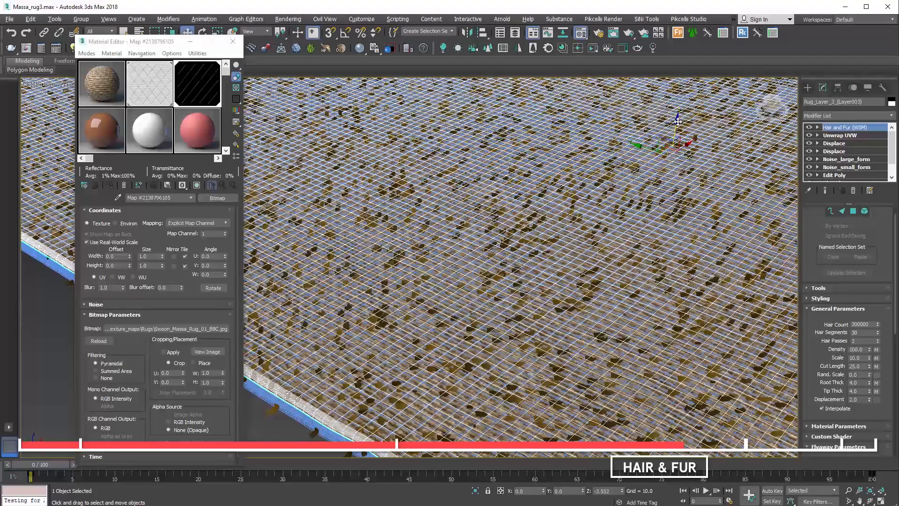
pyautogui.moveTo(676, 118); pyautogui.dragTo(675, 130)
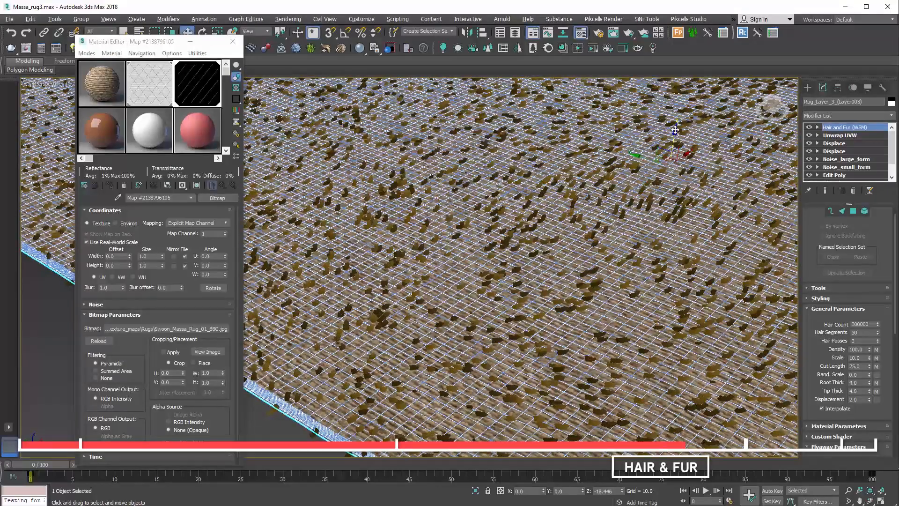
# - Rename the third layer to Rug_Layer_3_(Brown fur) and the fourth layer to Rug_Layer_4_(Black fur)
pyautogui.press('h')
pyautogui.click(18, 66)
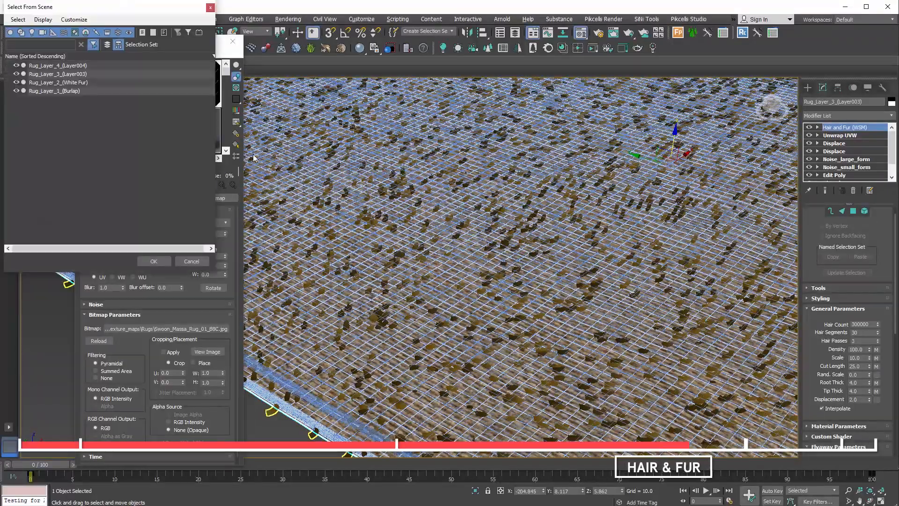
pyautogui.click(216, 8)
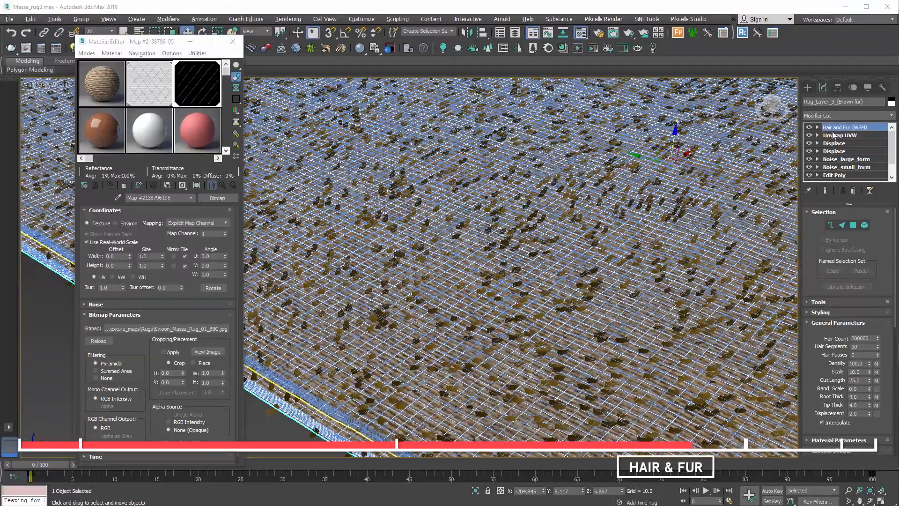
# - Copy the Hair and Fur modifier from the brown fur layer and paste it onto Rug_Layer_4_(Black fur)
pyautogui.rightClick(832, 135)
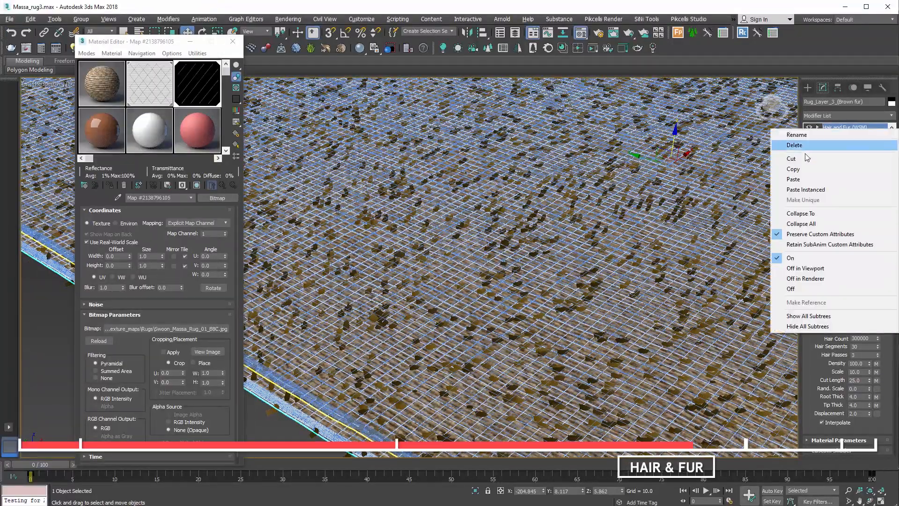
pyautogui.click(808, 157)
pyautogui.click(330, 401)
pyautogui.rightClick(841, 131)
pyautogui.click(815, 177)
# - Load a Swoon_Massa_Rug_01 pattern bitmap as the black fur layer's density map and place it as an instance in the sixth material slot
pyautogui.click(877, 364)
pyautogui.doubleClick(263, 158)
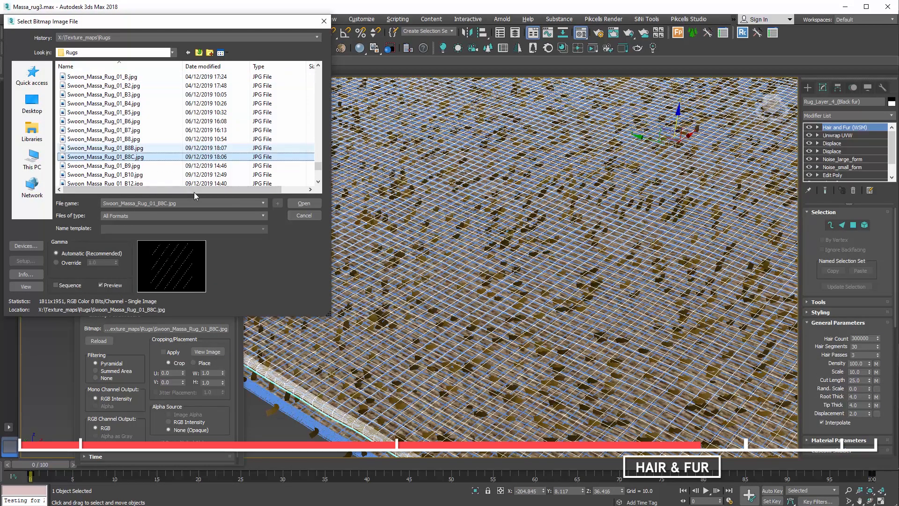
pyautogui.click(307, 204)
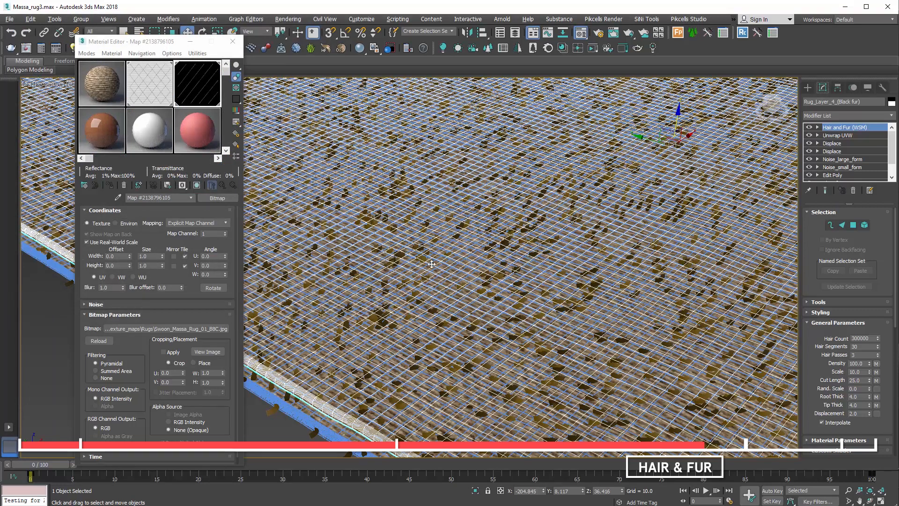
pyautogui.moveTo(201, 140); pyautogui.dragTo(200, 139)
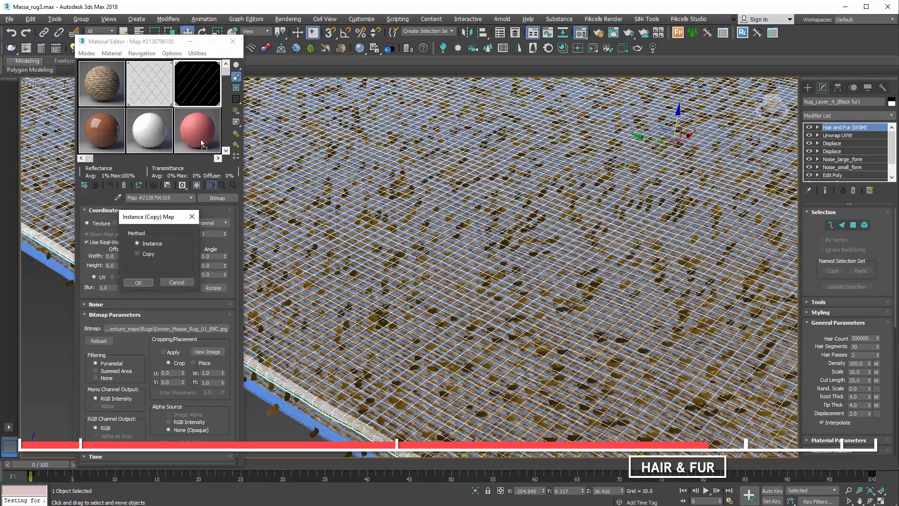
pyautogui.click(139, 282)
pyautogui.doubleClick(197, 130)
# - Assign the sixth slot's pattern map as an instance to the black fur layer's scale, cut length, root and tip thickness
pyautogui.click(698, 67)
pyautogui.moveTo(876, 371); pyautogui.dragTo(875, 371)
pyautogui.click(428, 287)
pyautogui.moveTo(196, 129); pyautogui.dragTo(754, 363)
pyautogui.moveTo(877, 381); pyautogui.dragTo(875, 380)
pyautogui.click(428, 286)
pyautogui.moveTo(197, 130); pyautogui.dragTo(876, 405)
pyautogui.click(428, 287)
pyautogui.click(428, 287)
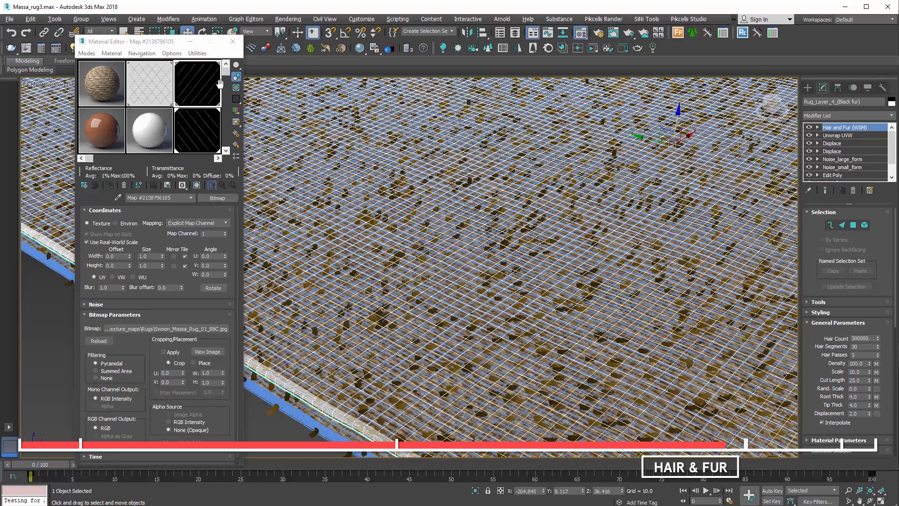
# - Lower the black fur layer about 30.7 units along Z and group all four rug layers as Rug_Layers
pyautogui.click(230, 42)
pyautogui.moveTo(682, 112); pyautogui.dragTo(672, 132)
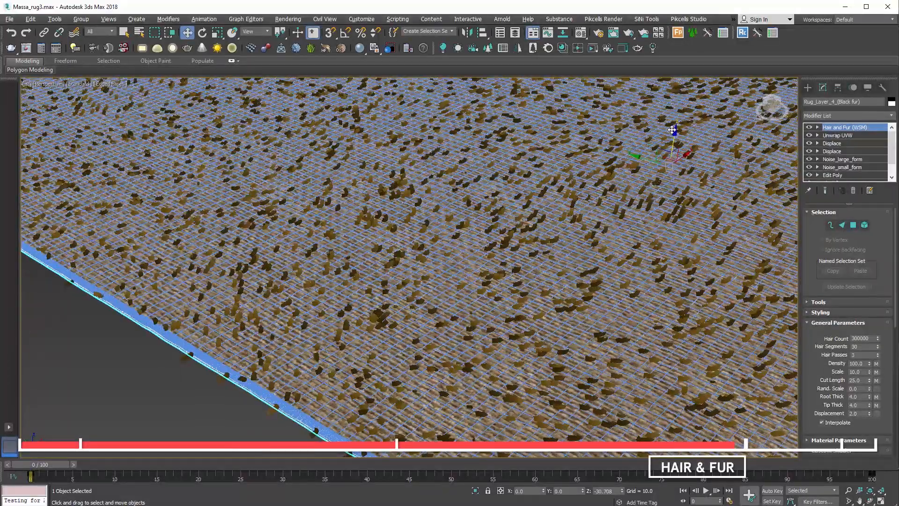
pyautogui.hotkey('ctrl', 'a')
pyautogui.click(81, 19)
pyautogui.click(84, 29)
pyautogui.write('Rug Layers')
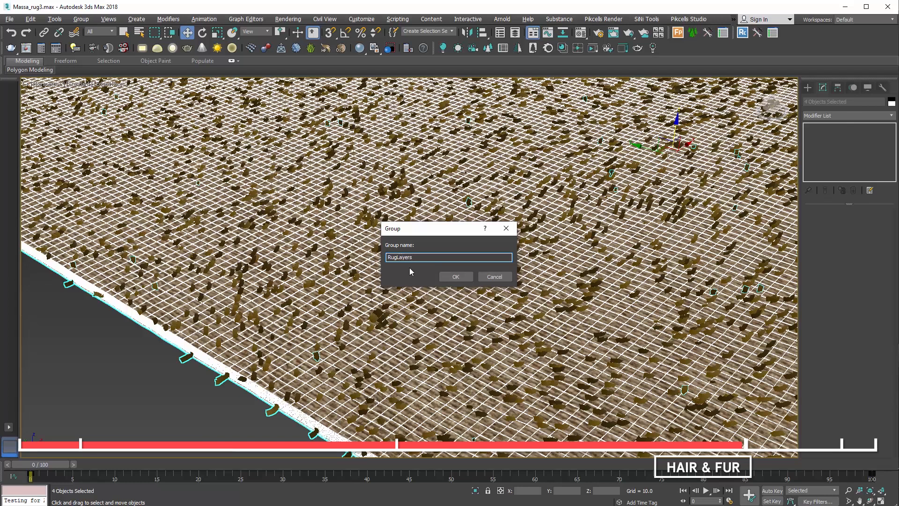
pyautogui.press('Return')
# - Load the Hair White material from the Corona Material Library into the fourth material slot
pyautogui.press('F10')
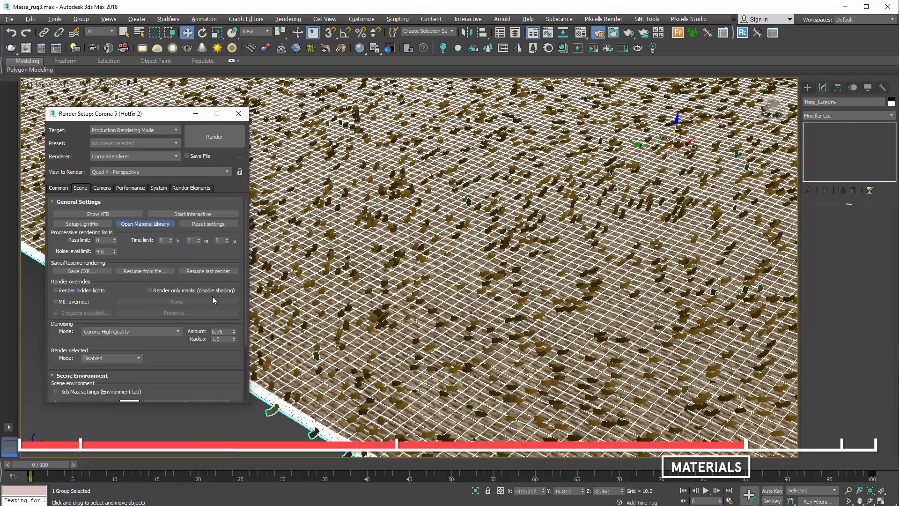
pyautogui.scroll(-3, 484, 200)
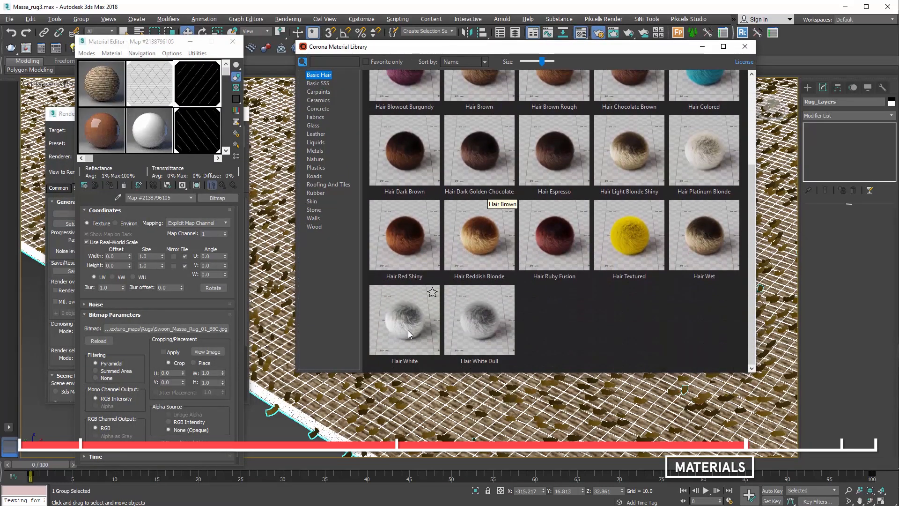
pyautogui.doubleClick(408, 333)
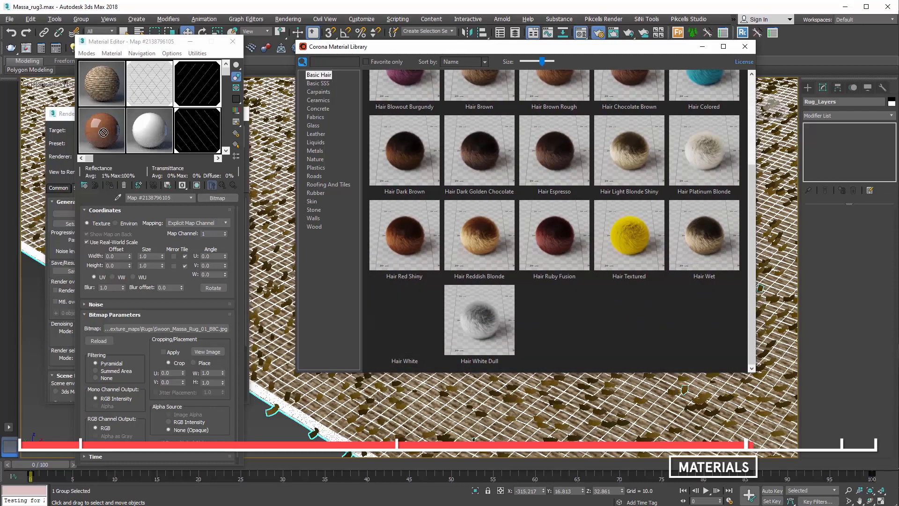
# - Add brown and black hair materials from the Corona library to the material slots, named Hair fur, Rug Brown and Hair fur, Rug Black
pyautogui.click(460, 100)
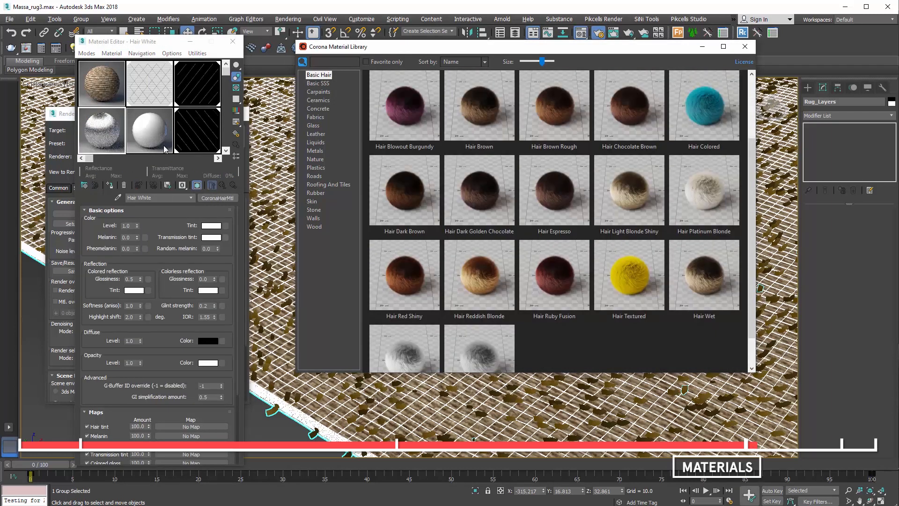
pyautogui.moveTo(151, 135); pyautogui.dragTo(151, 135)
pyautogui.click(225, 151)
pyautogui.scroll(1, 556, 221)
pyautogui.scroll(1, 557, 225)
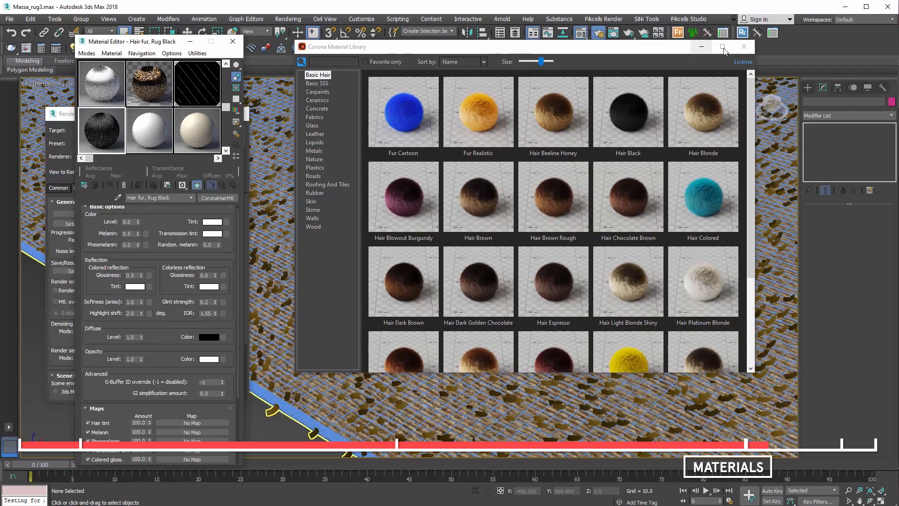
pyautogui.click(744, 47)
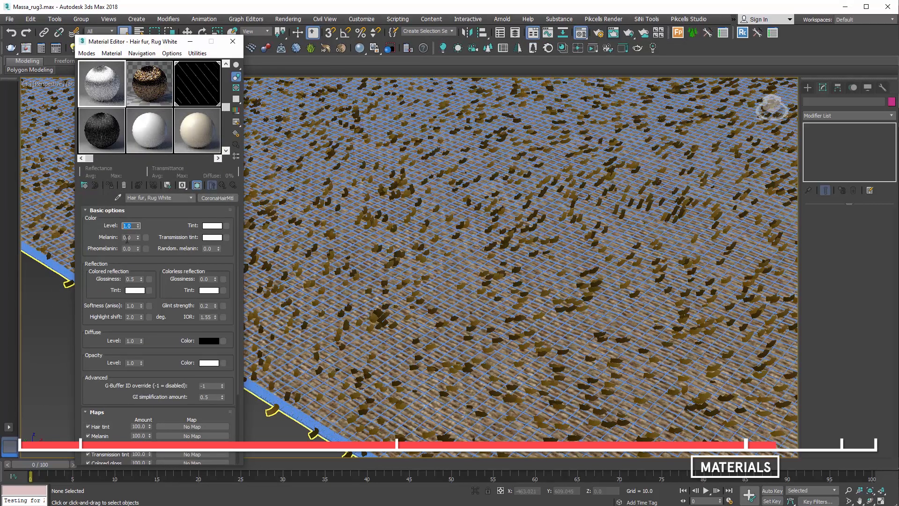
# - Set the Rug White hair material's melanin to 0.11, colored reflection glossiness to 0.1 and softness to 0.95
pyautogui.click(140, 281)
pyautogui.write('0.1')
pyautogui.doubleClick(135, 307)
pyautogui.write('0.95')
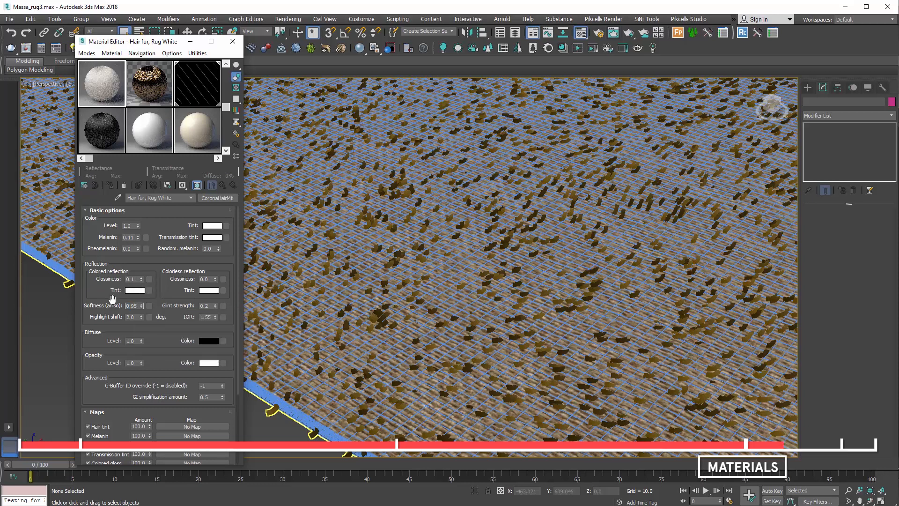
# - Adjust the colored reflection glossiness of the Rug Brown and Rug Black hair materials
pyautogui.click(141, 101)
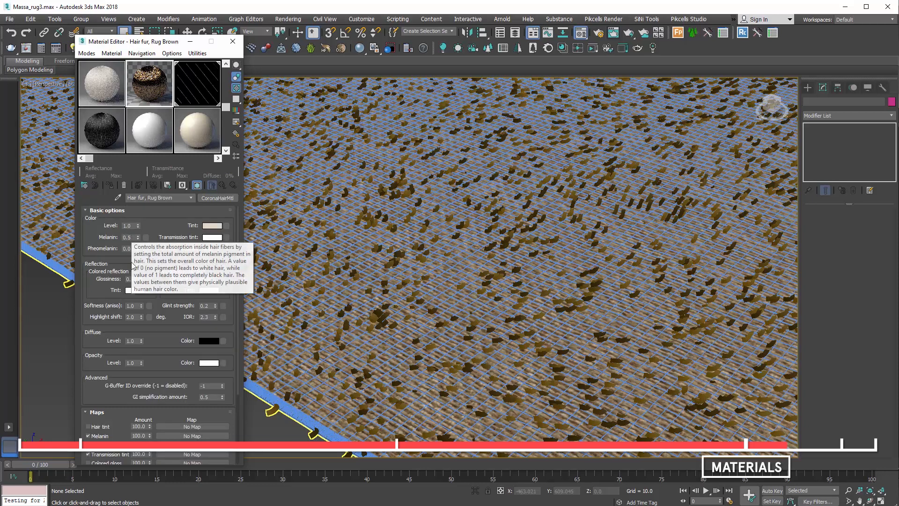
pyautogui.click(141, 280)
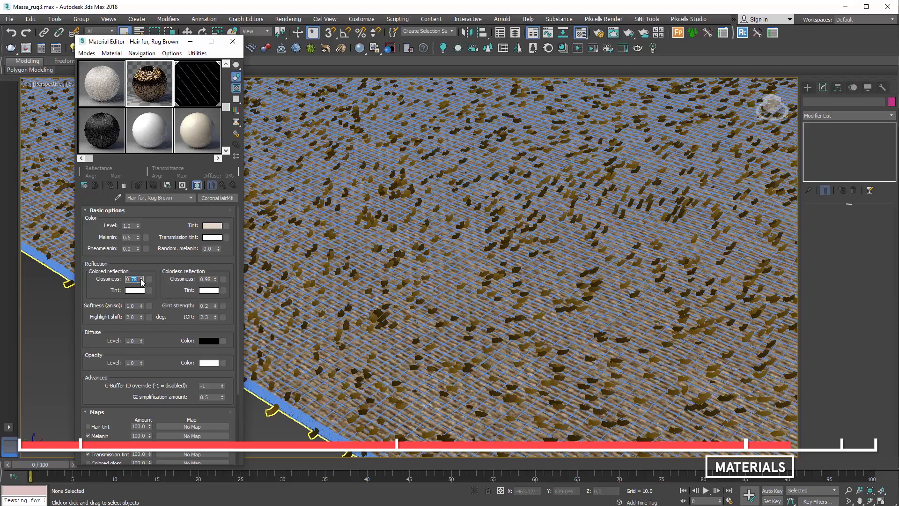
pyautogui.click(102, 141)
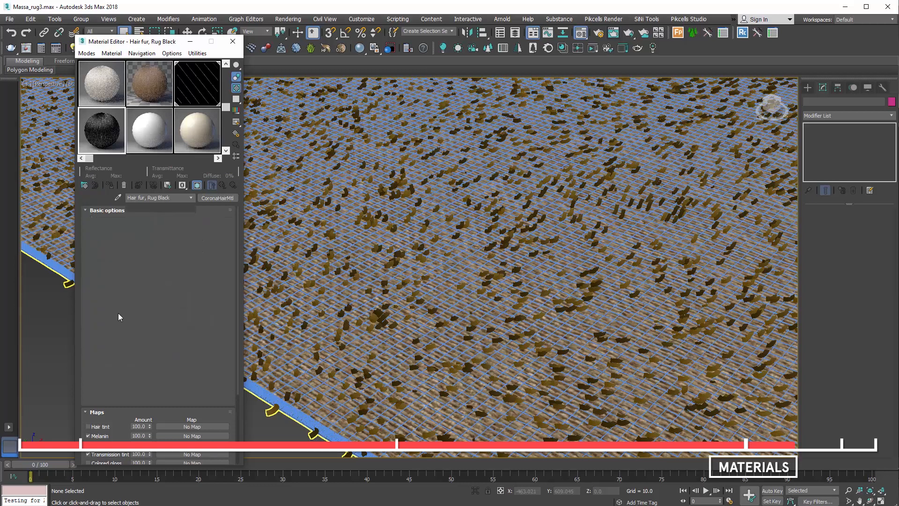
pyautogui.click(136, 276)
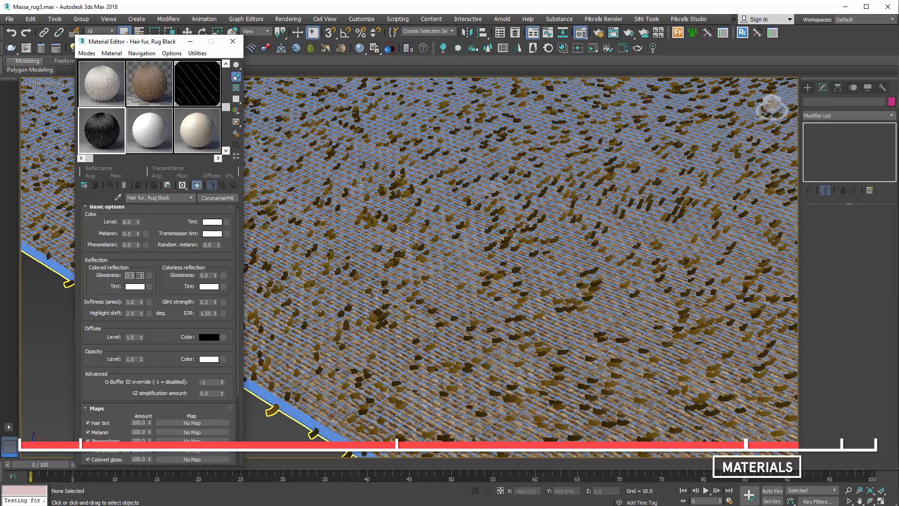
# - Apply the Hair fur, Rug White material as the custom shader of the white fur layer's Hair and Fur modifier
pyautogui.click(104, 89)
pyautogui.click(296, 414)
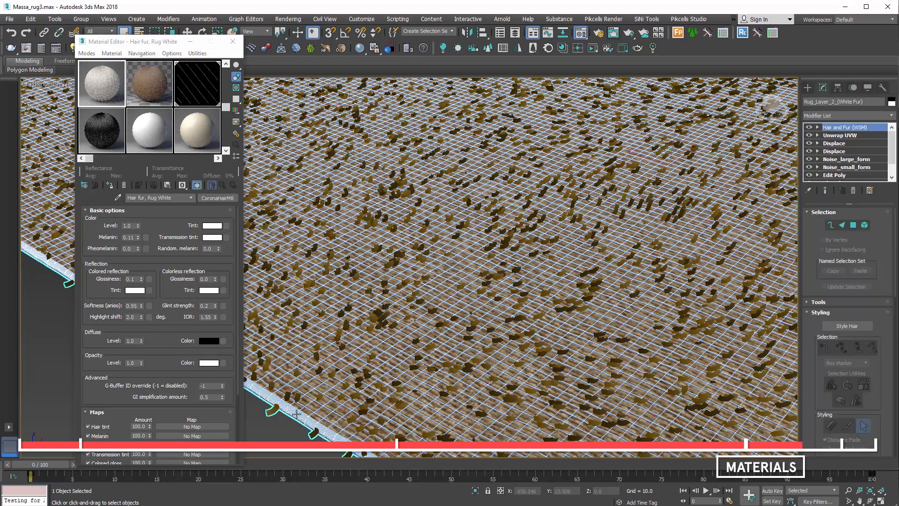
pyautogui.scroll(-10, 865, 309)
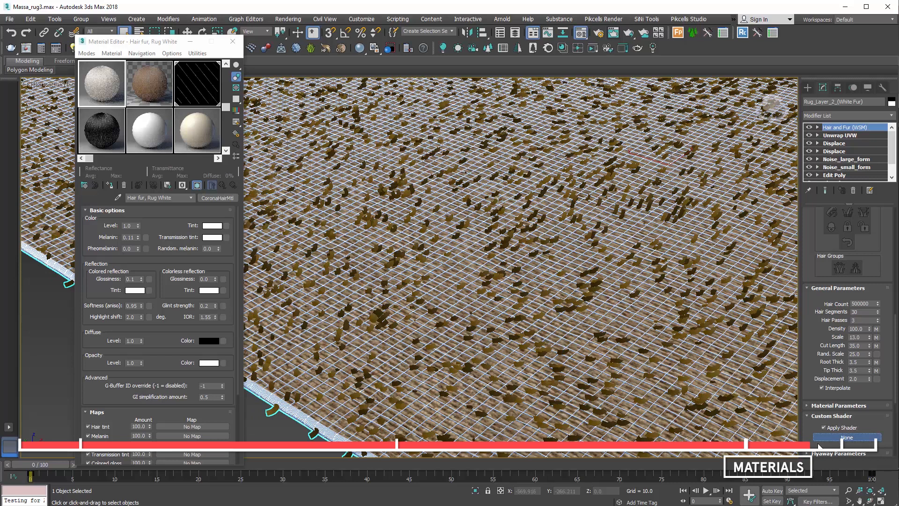
pyautogui.click(818, 440)
pyautogui.click(375, 367)
pyautogui.click(370, 403)
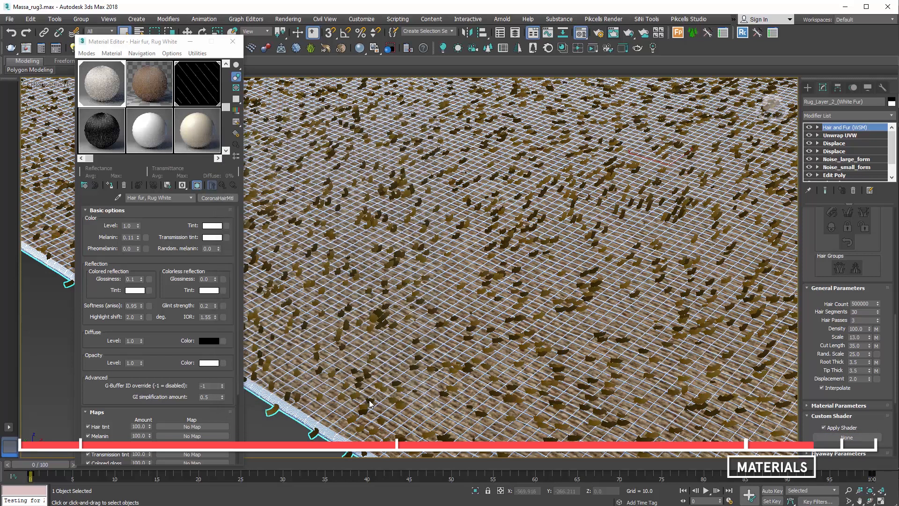
# - Select the brown fur layer and apply Hair fur, Rug Brown as its Hair and Fur custom shader
pyautogui.press('h')
pyautogui.click(9, 66)
pyautogui.click(76, 83)
pyautogui.click(154, 261)
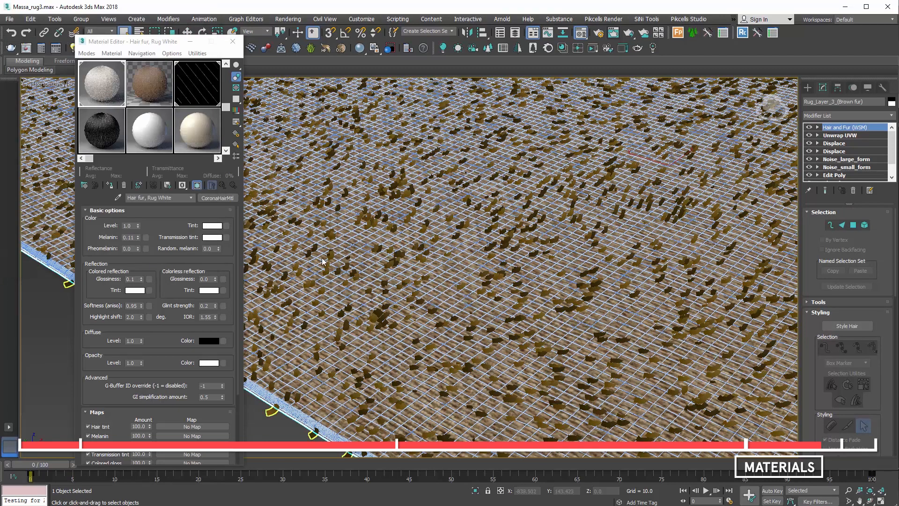
pyautogui.scroll(-5, 872, 360)
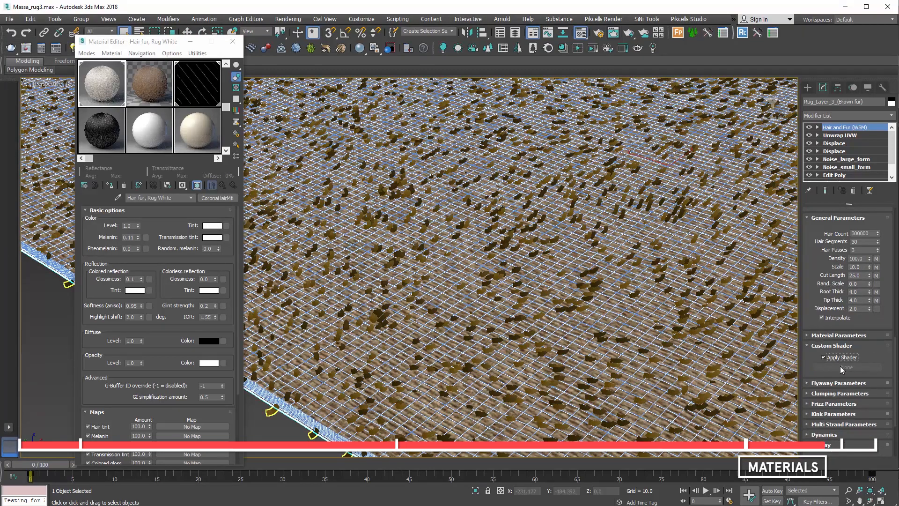
pyautogui.click(842, 368)
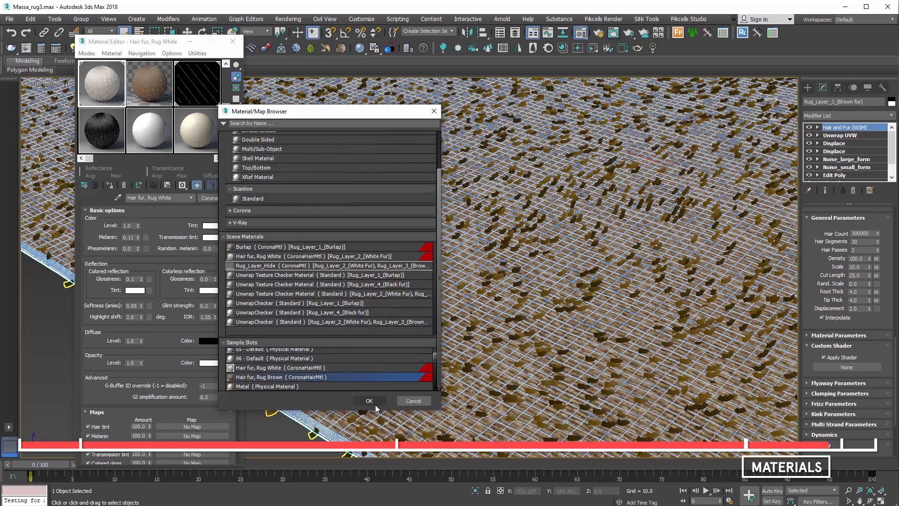
pyautogui.click(374, 403)
# - Select the black fur layer and apply Hair fur, Rug Black as its Hair and Fur custom shader
pyautogui.press('h')
pyautogui.click(9, 66)
pyautogui.click(66, 82)
pyautogui.click(153, 260)
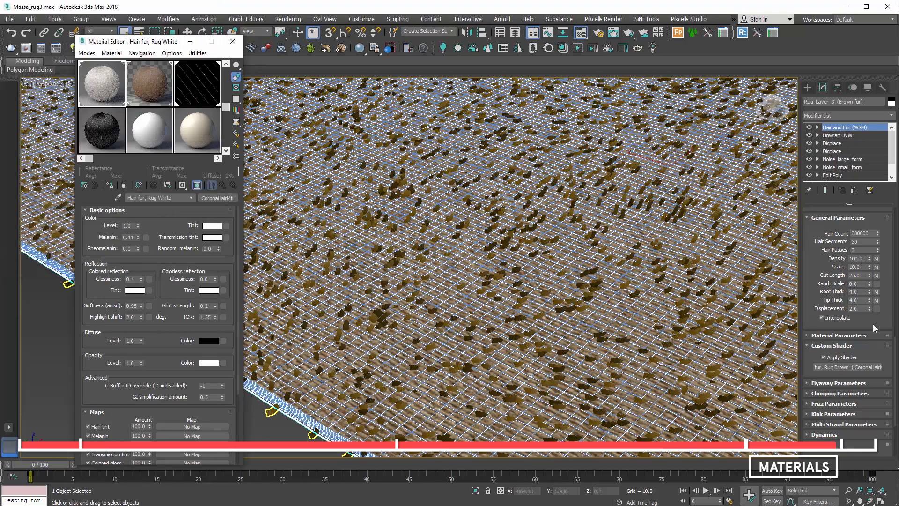
pyautogui.scroll(-2, 342, 355)
pyautogui.click(308, 379)
pyautogui.click(369, 401)
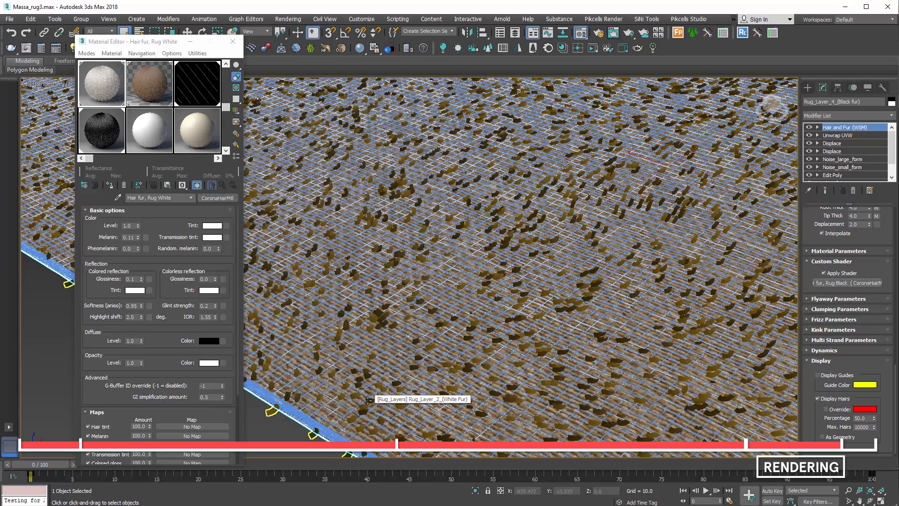
# - Close the Material Editor and open the Corona frame buffer from the render settings
pyautogui.click(233, 41)
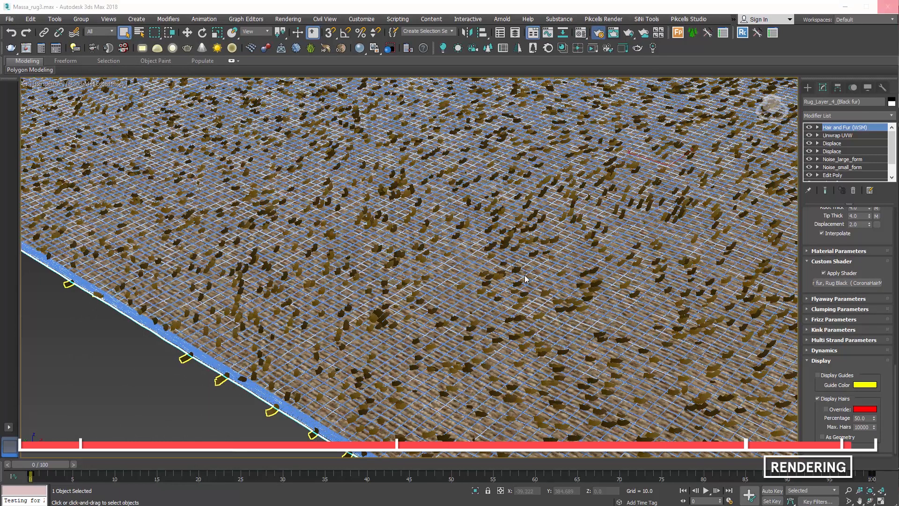
pyautogui.press('F10')
pyautogui.click(207, 224)
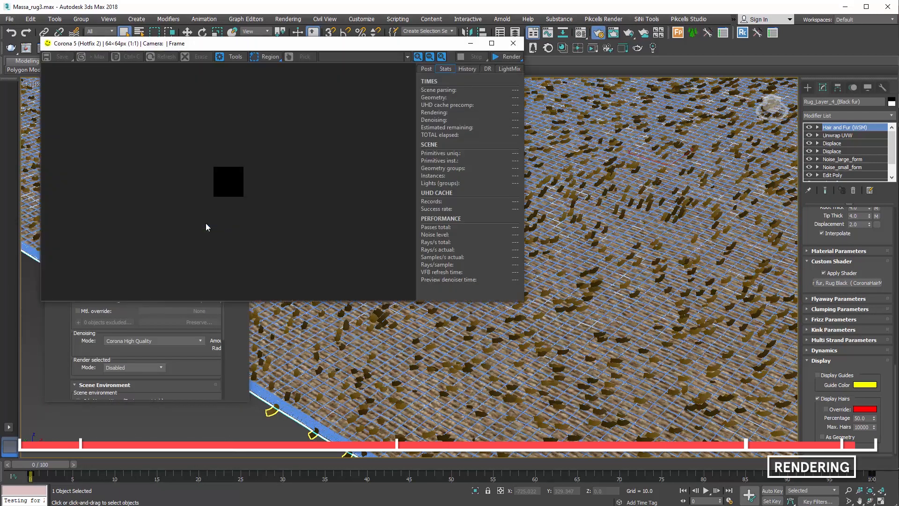